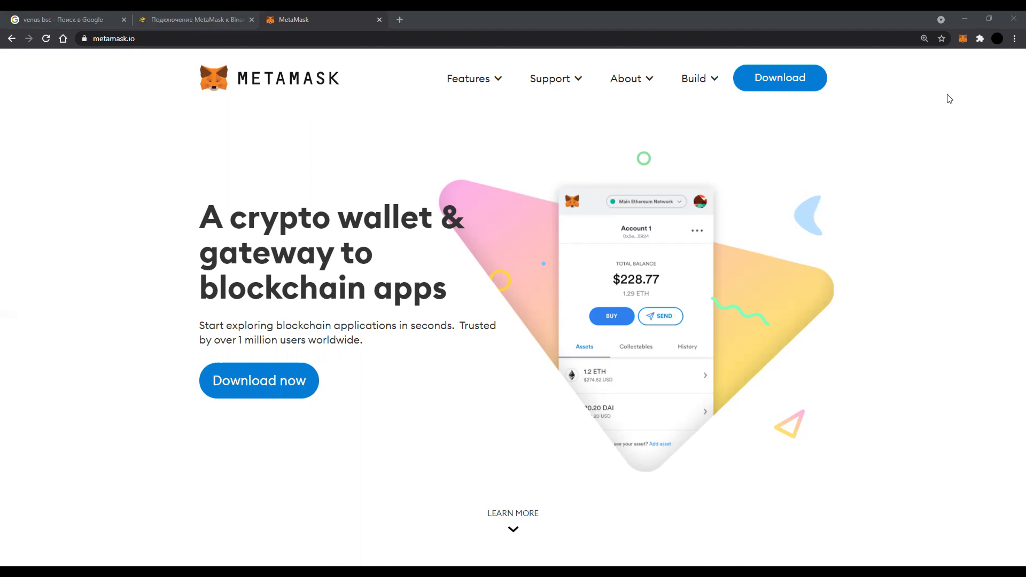
Open the MetaMask extension wallet in its expanded full-page view and close the metamask.io page.
{"action": "left_click", "coordinate": [963, 43]}
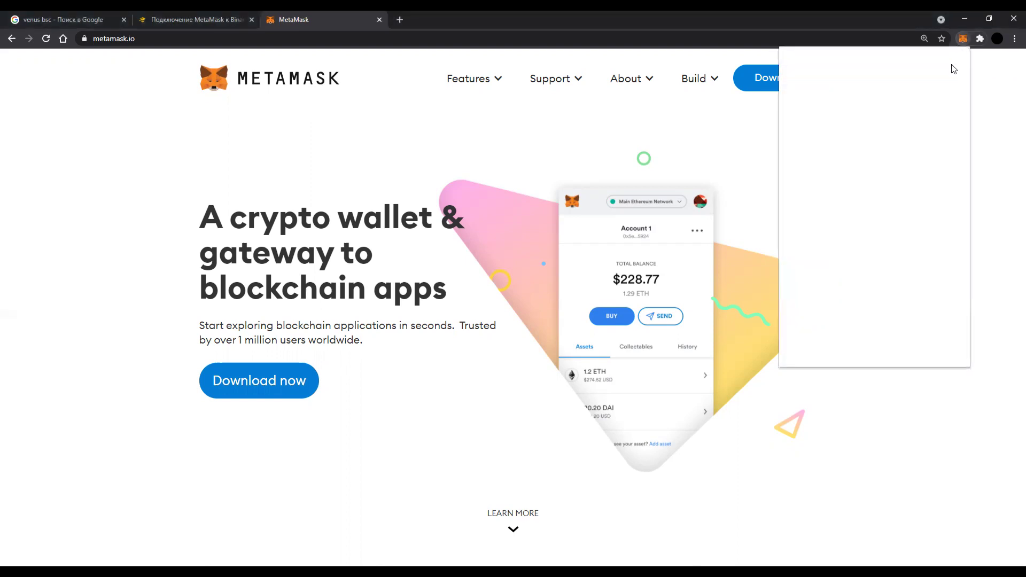
{"action": "left_click", "coordinate": [960, 102]}
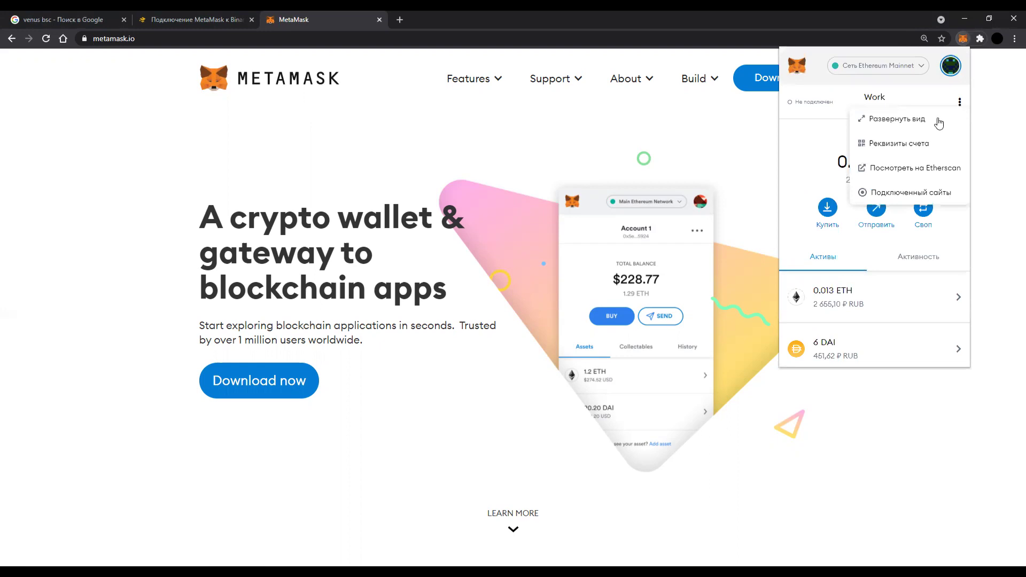
{"action": "left_click", "coordinate": [908, 121]}
{"action": "left_click", "coordinate": [379, 19]}
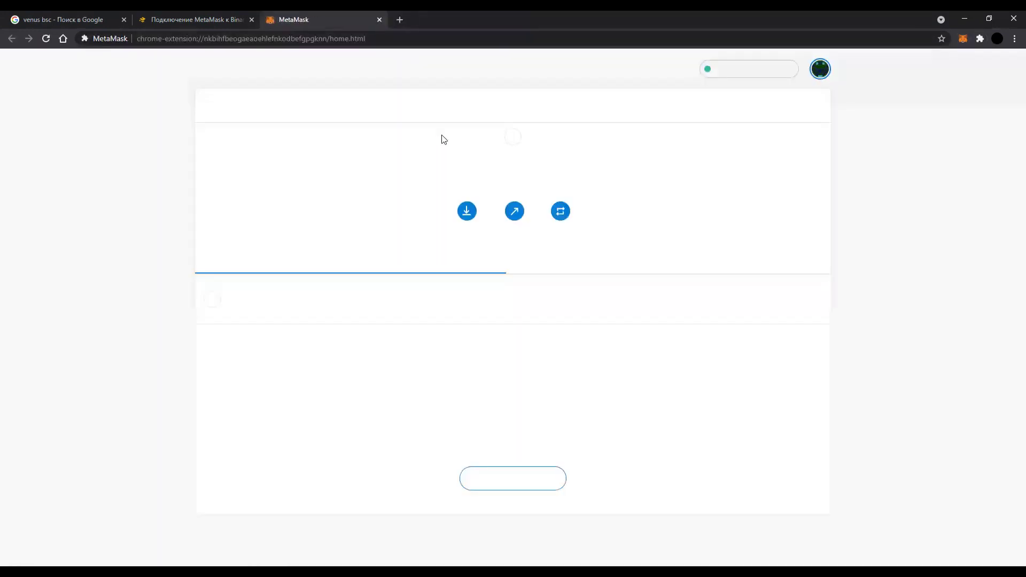
Open the wallet's network settings and start adding a new custom network.
{"action": "left_click", "coordinate": [820, 71]}
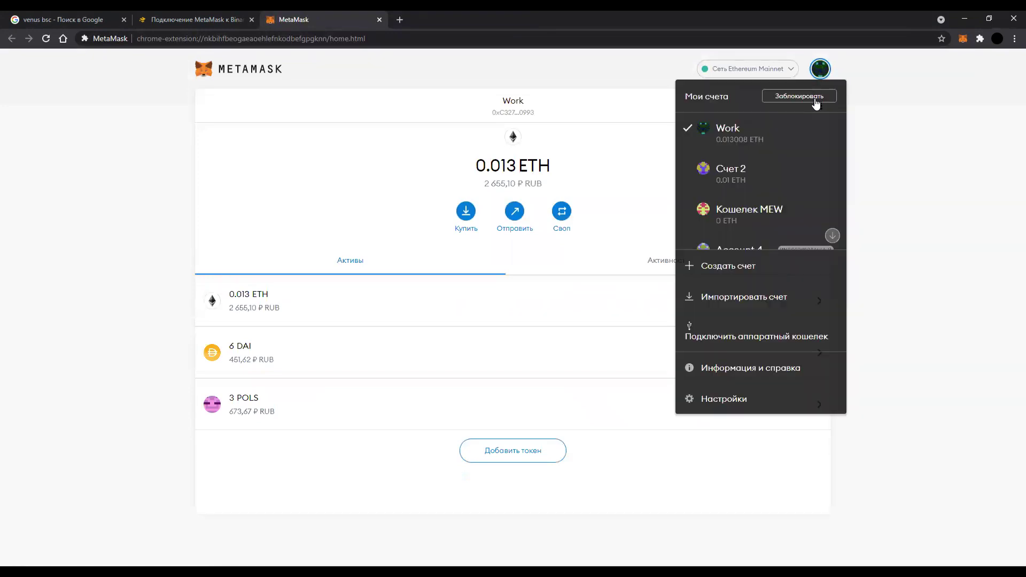
{"action": "left_click", "coordinate": [743, 407]}
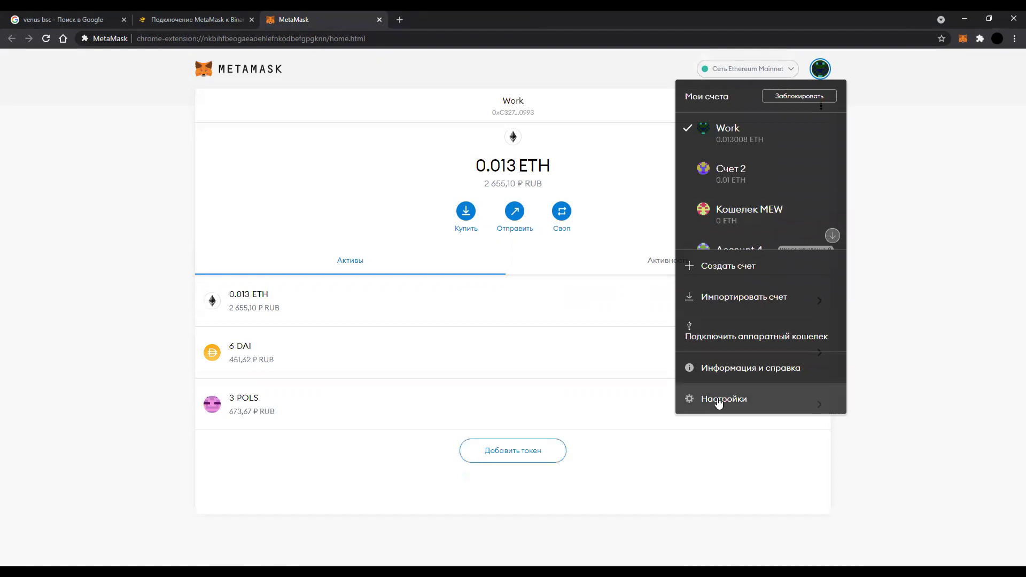
{"action": "left_click", "coordinate": [210, 274]}
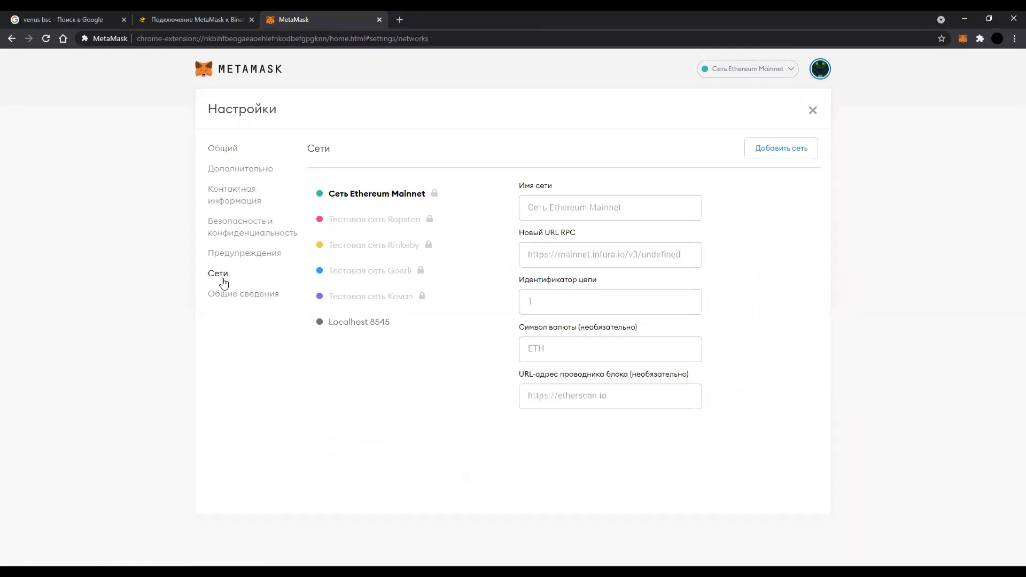
{"action": "left_click", "coordinate": [785, 150]}
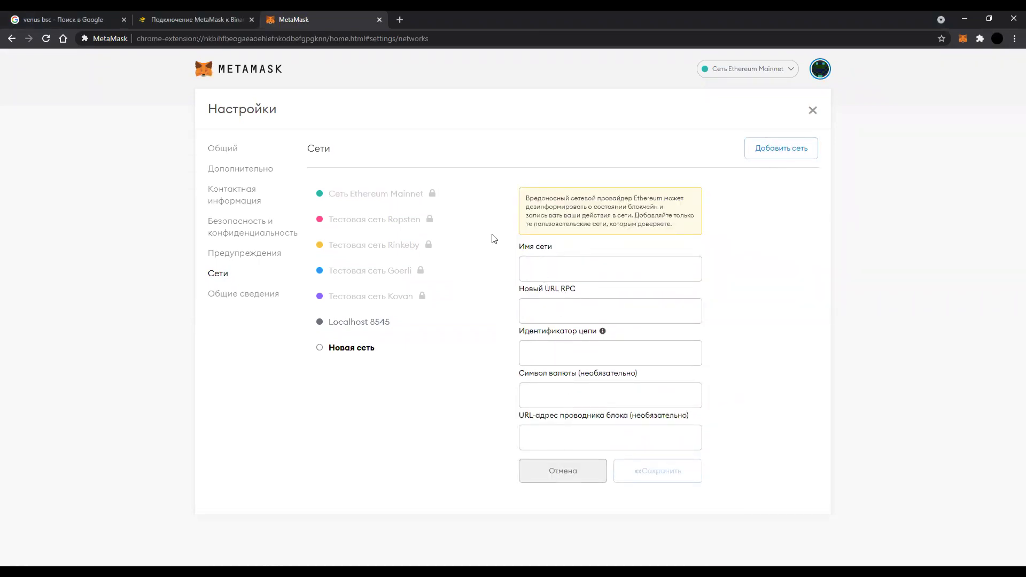
Find the main-network parameters in the Binance Academy article on connecting MetaMask to Binance Smart Chain.
{"action": "left_click", "coordinate": [210, 16]}
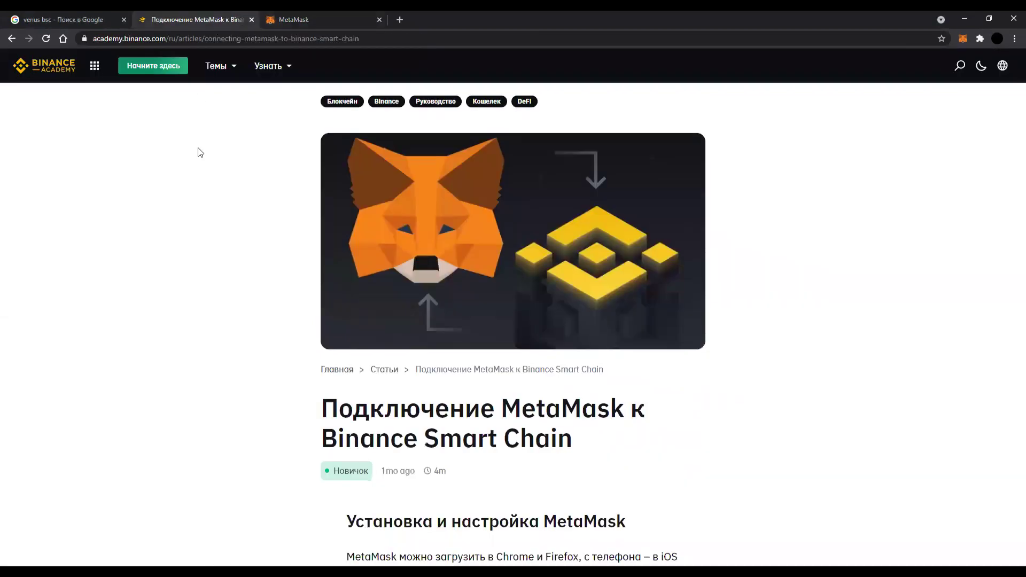
{"action": "scroll", "coordinate": [473, 367], "scroll_direction": "down", "scroll_amount": 20}
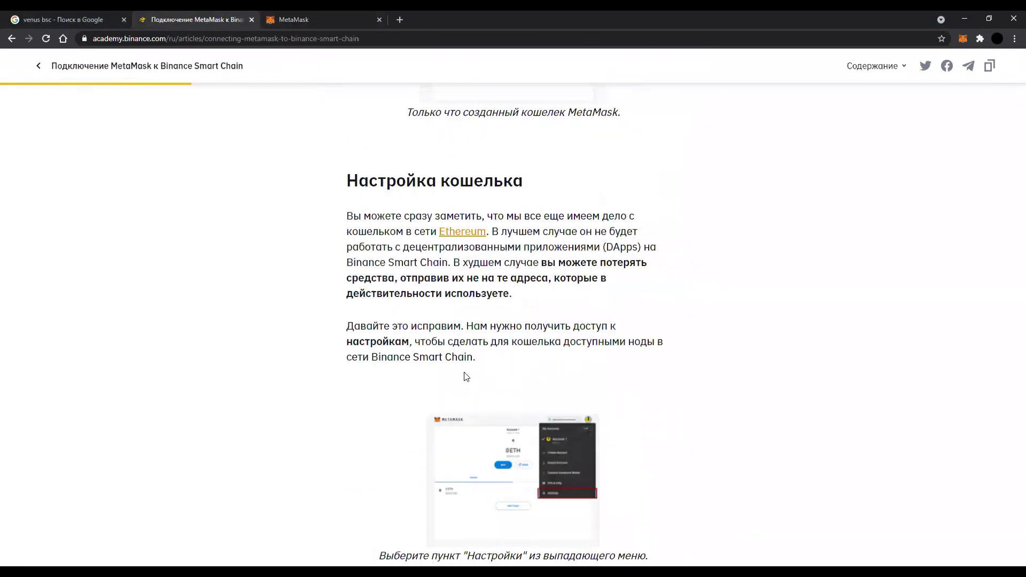
{"action": "scroll", "coordinate": [465, 373], "scroll_direction": "down", "scroll_amount": 5}
{"action": "left_click_drag", "start_coordinate": [347, 236], "coordinate": [655, 236]}
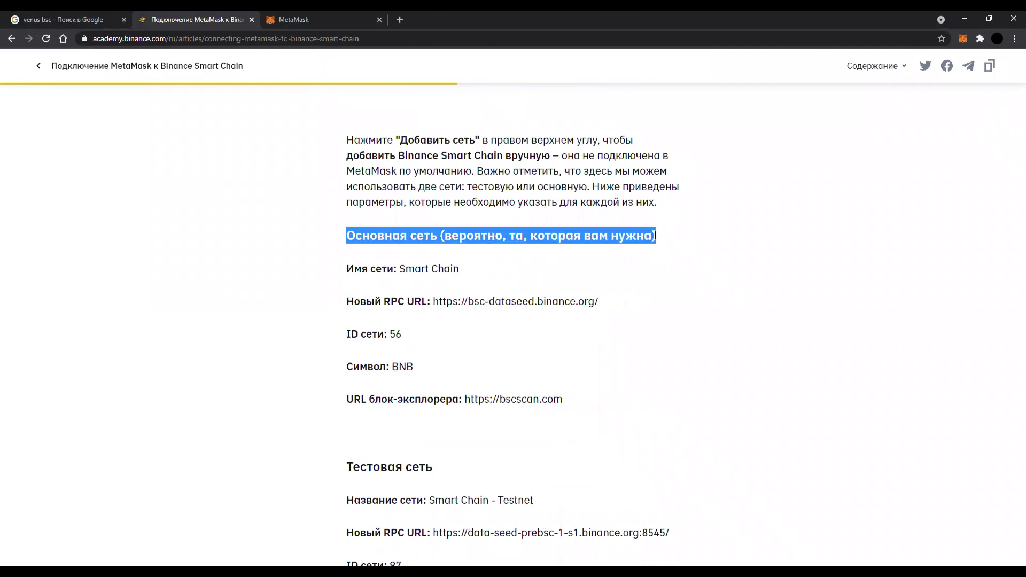
Copy the network name "Smart Chain" from the article into the new network's name in MetaMask.
{"action": "left_click", "coordinate": [293, 11]}
{"action": "left_click", "coordinate": [170, 10]}
{"action": "left_click_drag", "start_coordinate": [400, 268], "coordinate": [461, 270]}
{"action": "key", "text": "ctrl+c"}
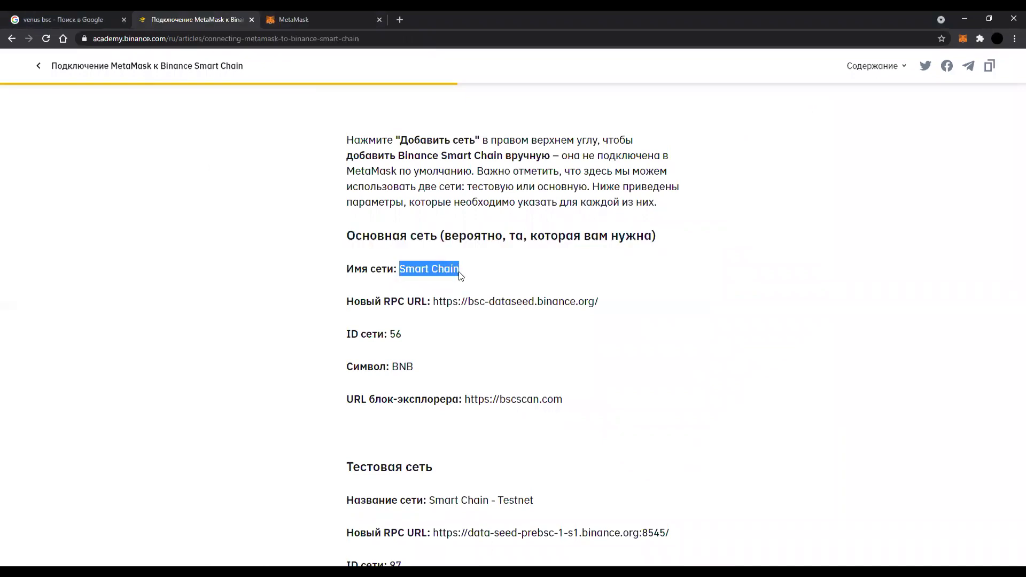
{"action": "left_click", "coordinate": [292, 16]}
{"action": "left_click", "coordinate": [625, 259]}
{"action": "key", "text": "ctrl+v"}
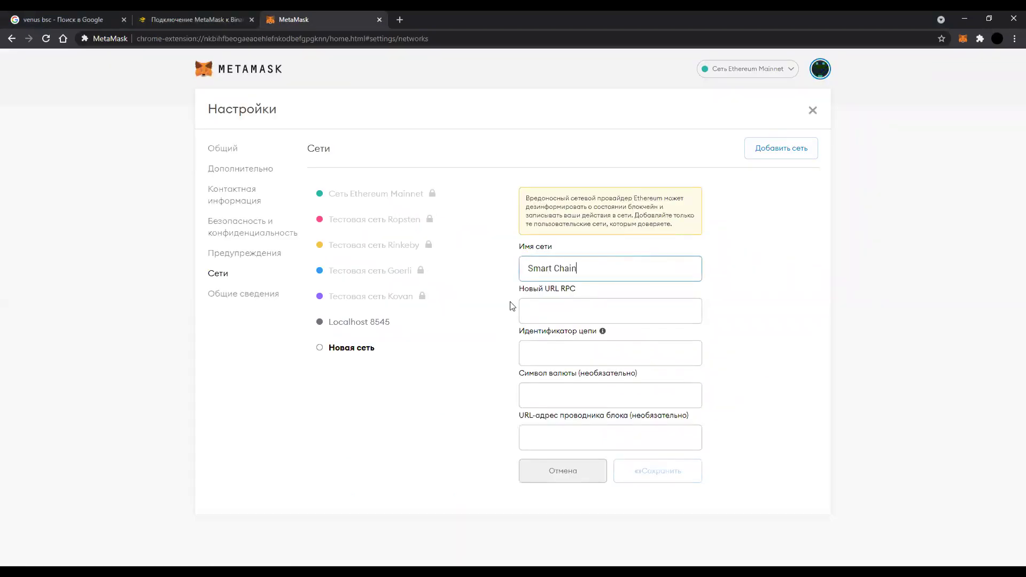
{"action": "left_click", "coordinate": [169, 11]}
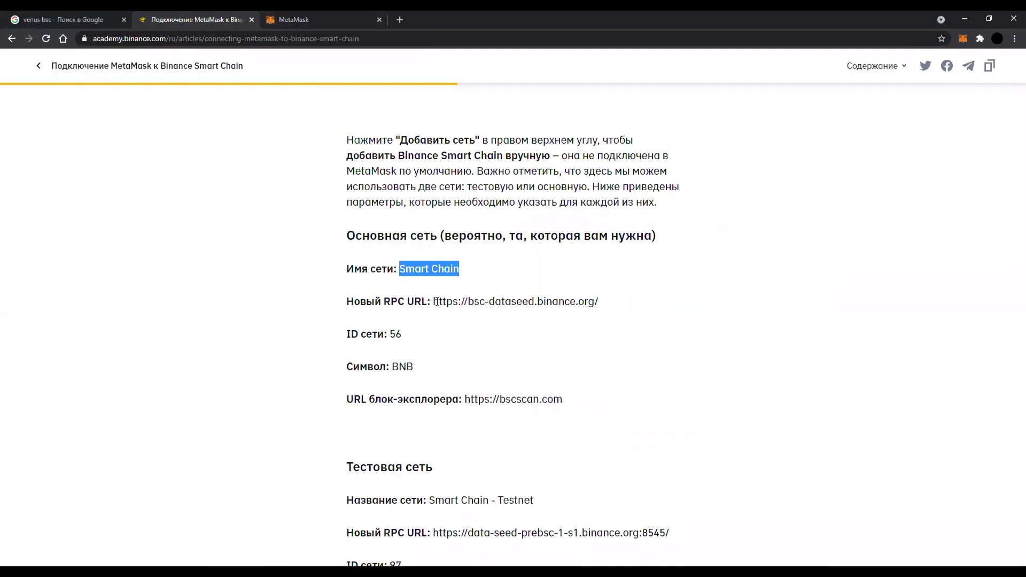
{"action": "left_click_drag", "start_coordinate": [434, 300], "coordinate": [599, 297]}
{"action": "key", "text": "ctrl+c"}
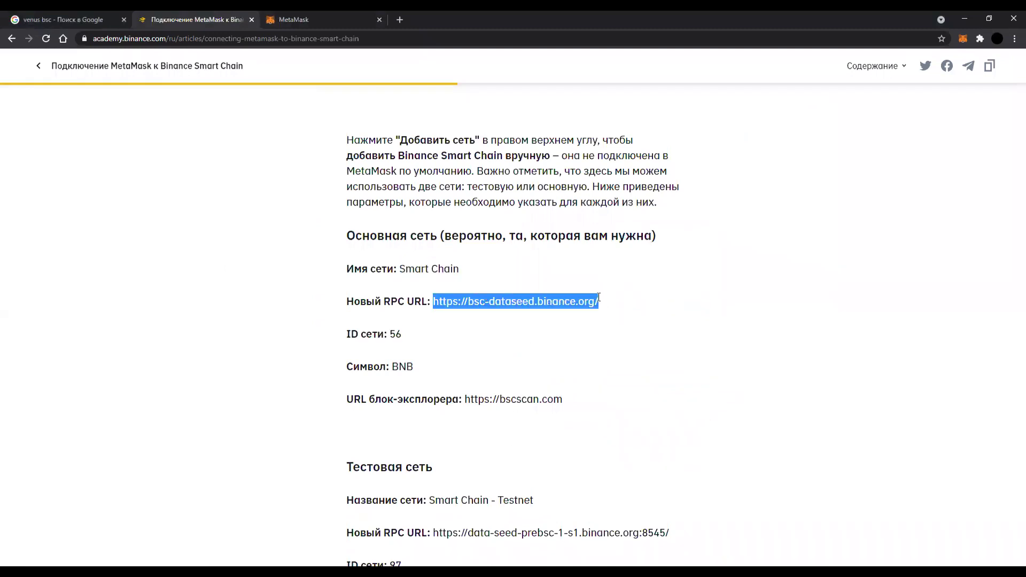
{"action": "left_click", "coordinate": [270, 15]}
{"action": "left_click", "coordinate": [547, 321]}
{"action": "key", "text": "ctrl+v"}
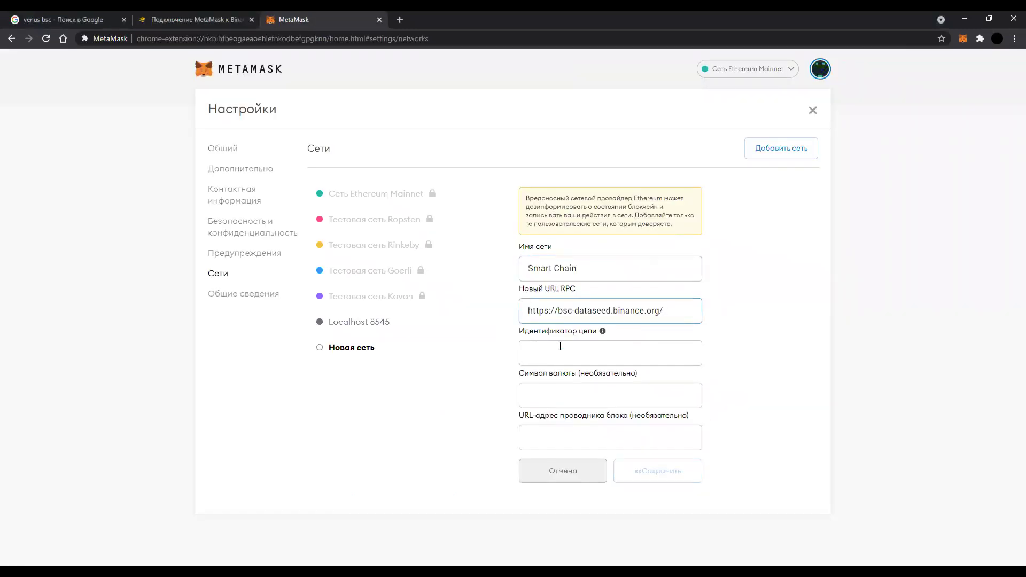
Copy the network ID 56 from the article into the new network's chain ID.
{"action": "left_click", "coordinate": [228, 13]}
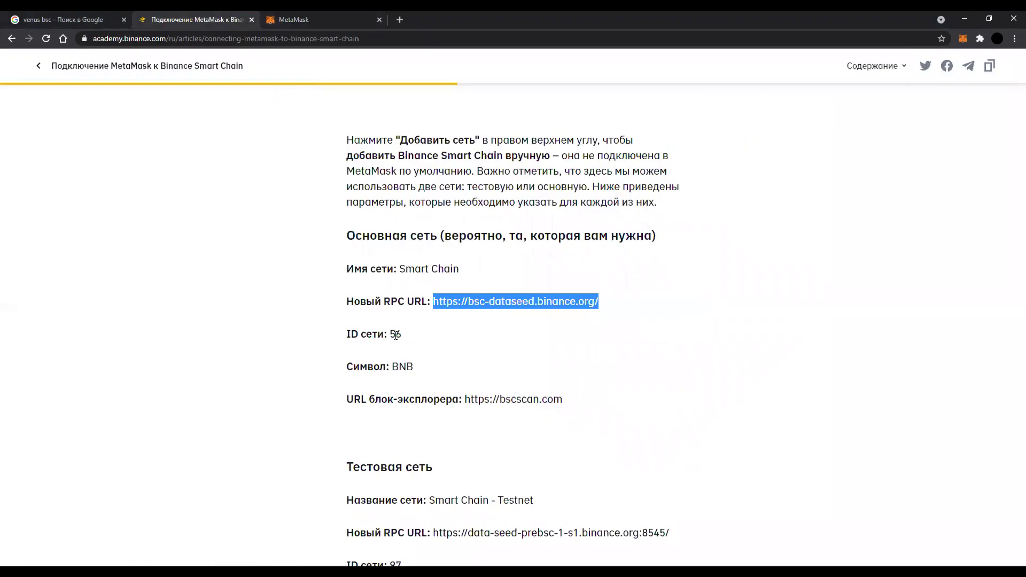
{"action": "double_click", "coordinate": [396, 335]}
{"action": "key", "text": "ctrl+c"}
{"action": "left_click", "coordinate": [339, 12]}
{"action": "left_click", "coordinate": [536, 349]}
{"action": "key", "text": "ctrl+v"}
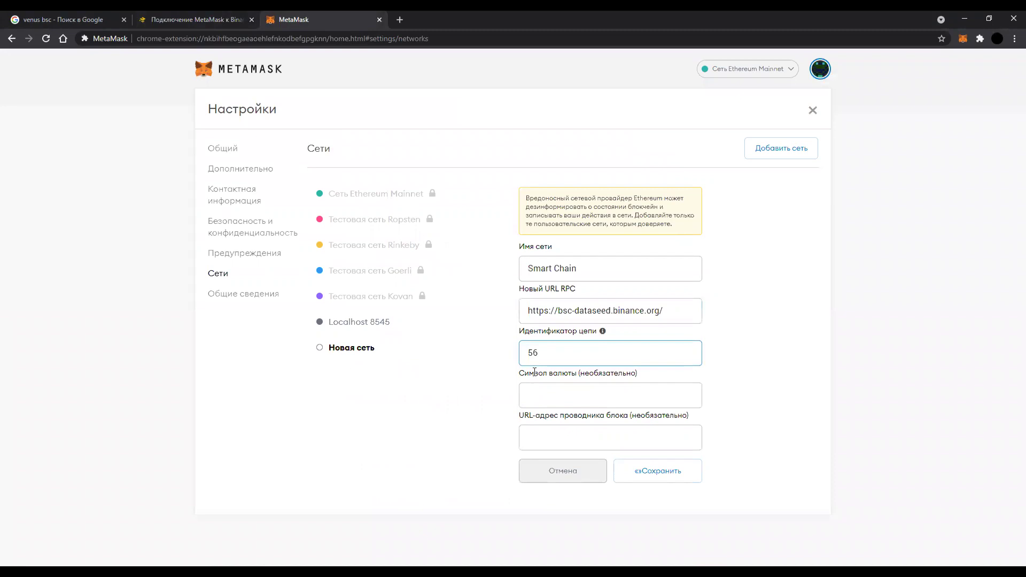
Copy the symbol BNB from the article into the new network's currency symbol.
{"action": "left_click", "coordinate": [184, 10]}
{"action": "left_click_drag", "start_coordinate": [391, 366], "coordinate": [419, 373]}
{"action": "key", "text": "ctrl+c"}
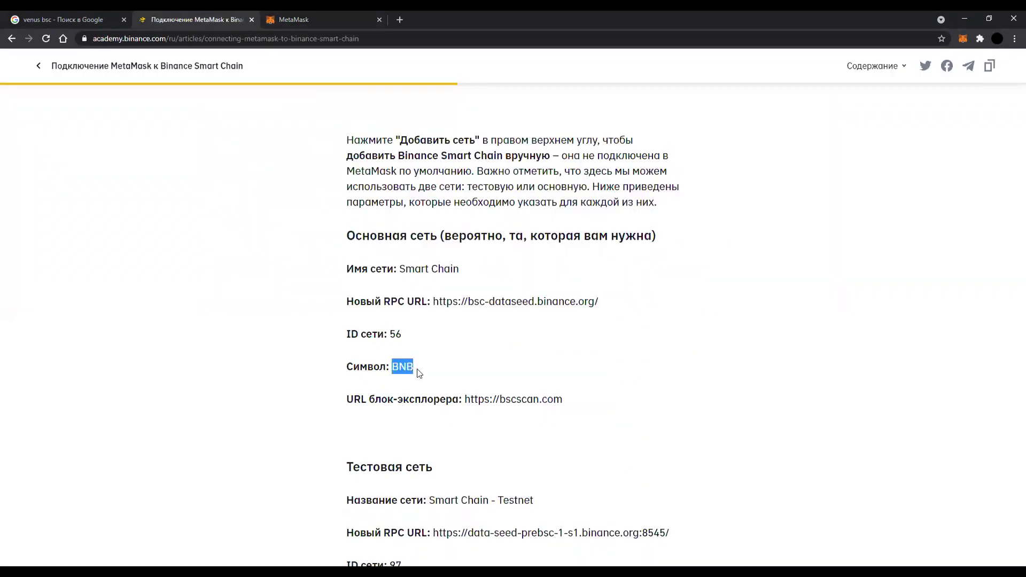
{"action": "left_click", "coordinate": [294, 19]}
{"action": "left_click", "coordinate": [565, 392]}
{"action": "key", "text": "ctrl+v"}
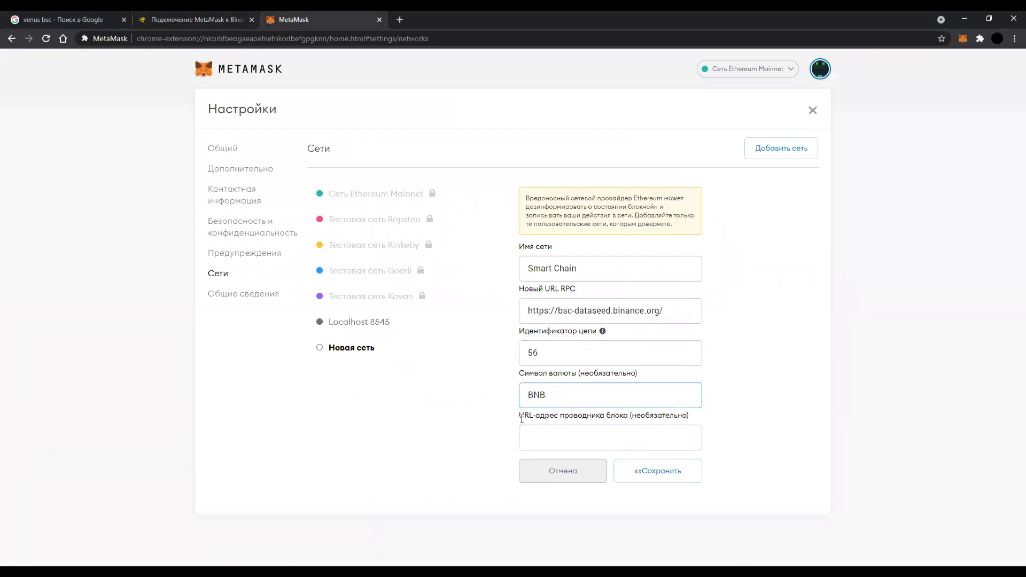
{"action": "left_click", "coordinate": [213, 16]}
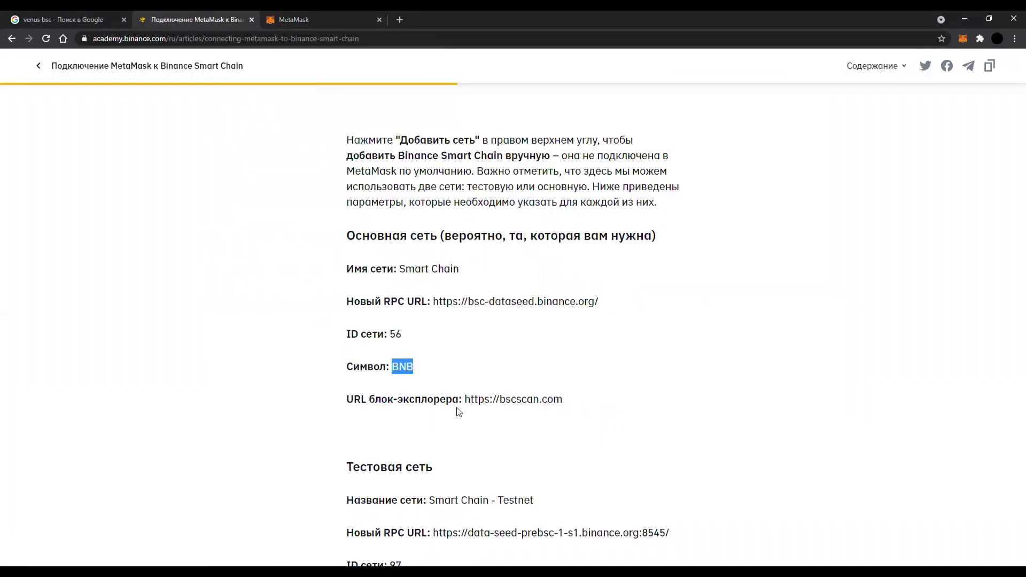
{"action": "left_click_drag", "start_coordinate": [466, 398], "coordinate": [563, 400]}
{"action": "key", "text": "ctrl+c"}
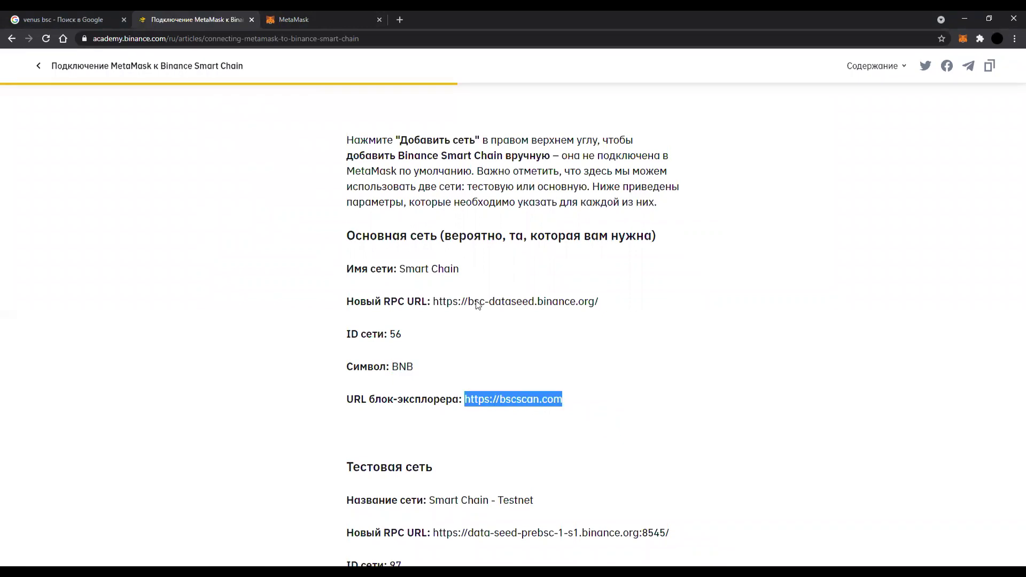
{"action": "left_click", "coordinate": [286, 25]}
{"action": "left_click", "coordinate": [548, 439]}
{"action": "key", "text": "ctrl+v"}
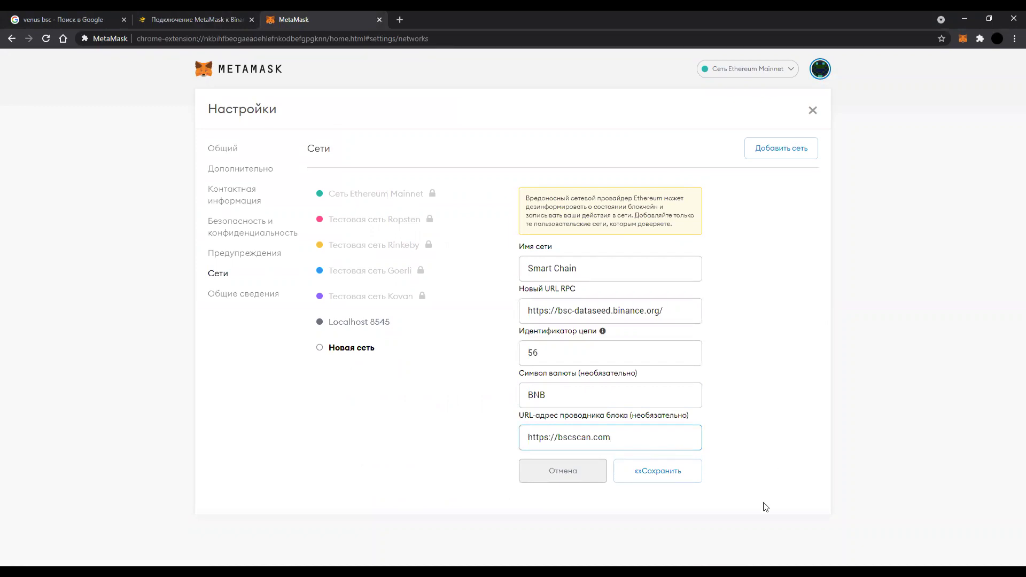
{"action": "left_click", "coordinate": [659, 476]}
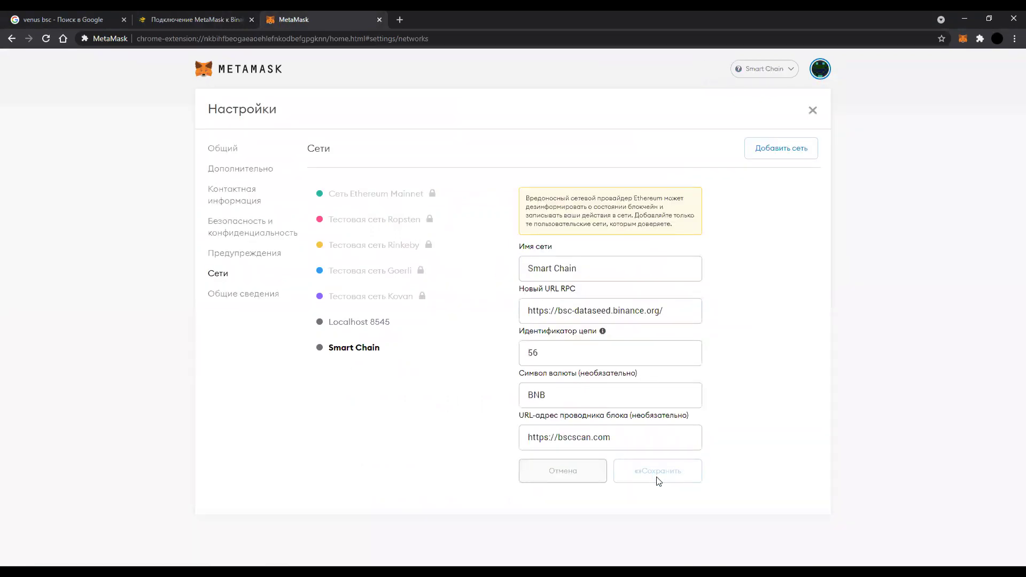
Select Smart Chain as the wallet's active network and close the settings to view the BNB balance.
{"action": "left_click", "coordinate": [763, 67]}
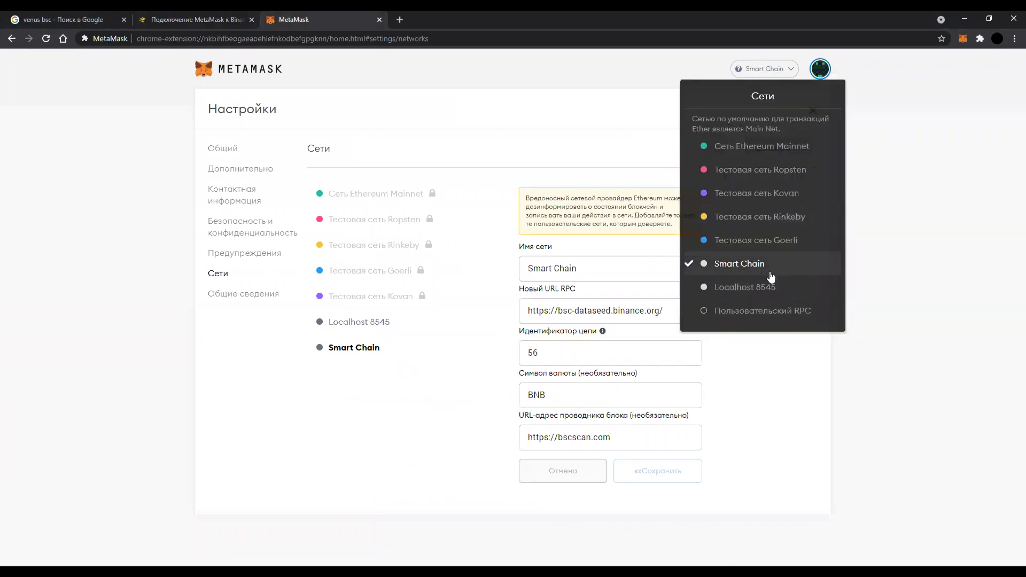
{"action": "left_click", "coordinate": [728, 264]}
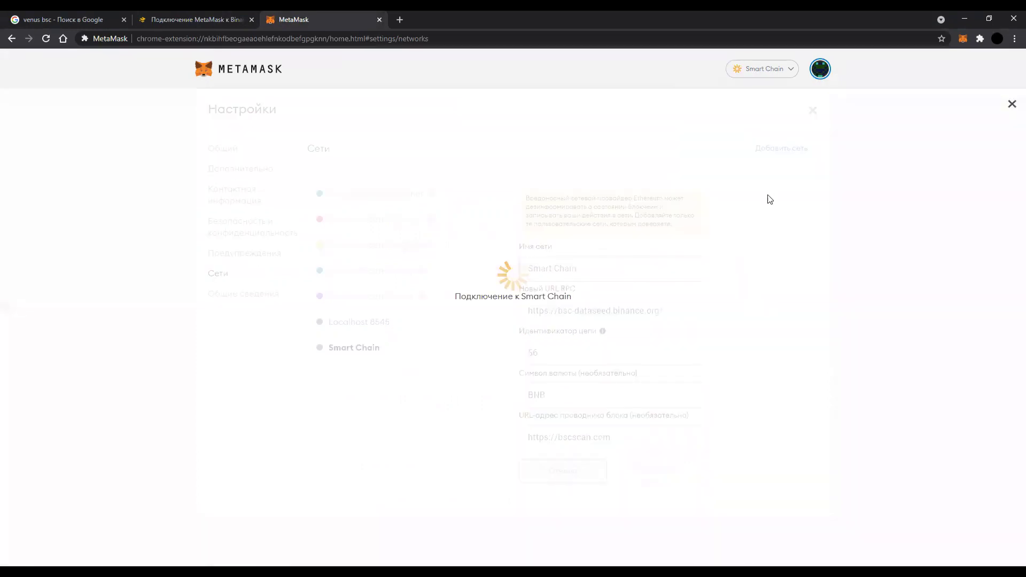
{"action": "left_click", "coordinate": [811, 111]}
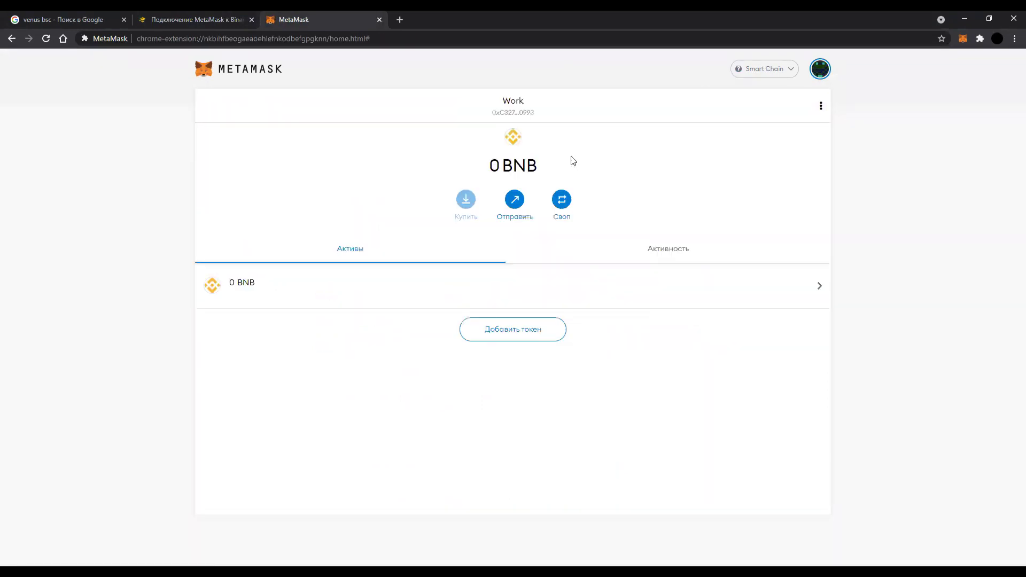
{"action": "left_click_drag", "start_coordinate": [532, 165], "coordinate": [502, 166]}
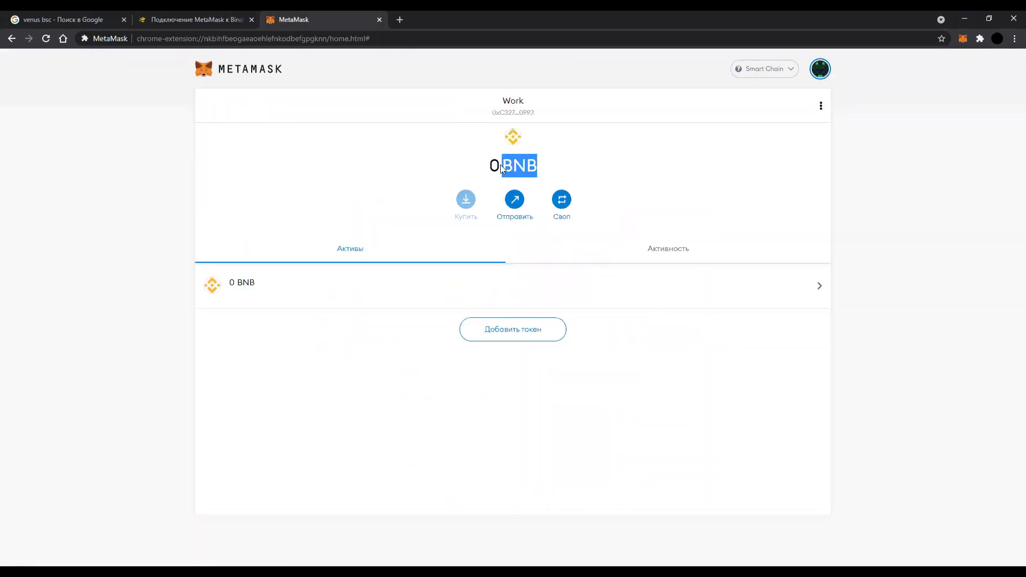
{"action": "left_click", "coordinate": [575, 165]}
Open Venus Protocol from the Google results, connect the Work account to it, and check the connection in the MetaMask extension.
{"action": "left_click", "coordinate": [100, 16]}
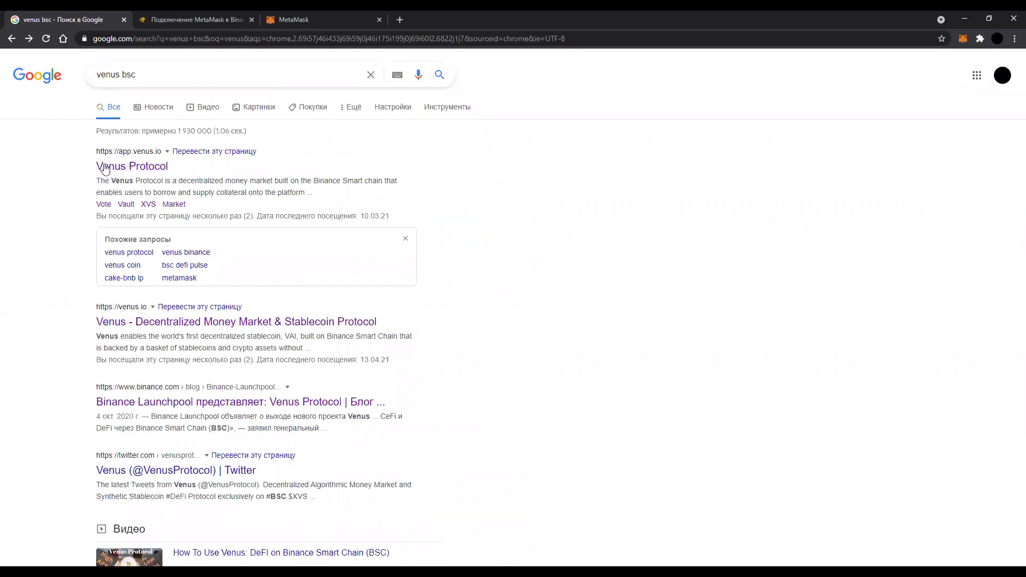
{"action": "left_click", "coordinate": [114, 166]}
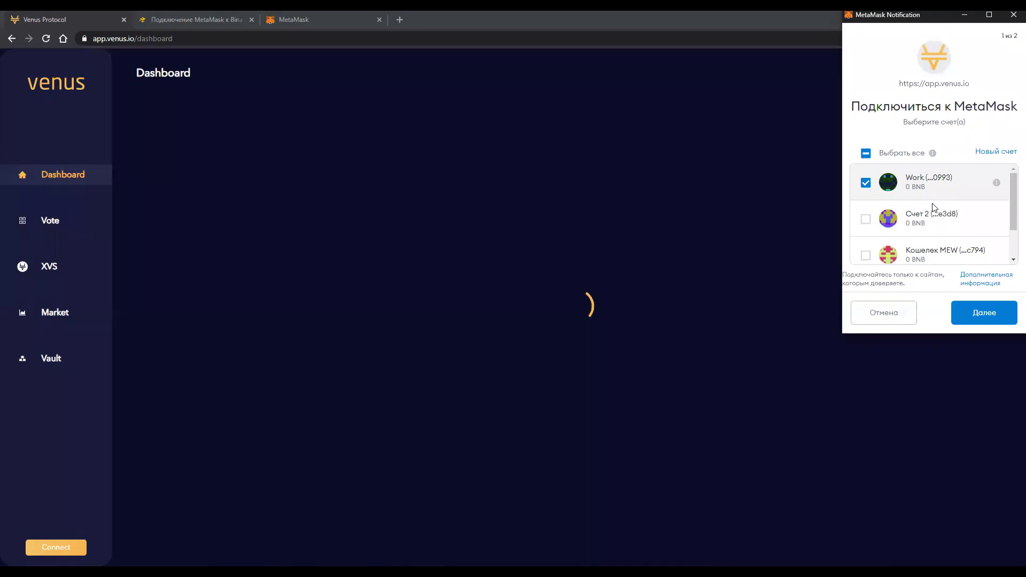
{"action": "left_click", "coordinate": [973, 319]}
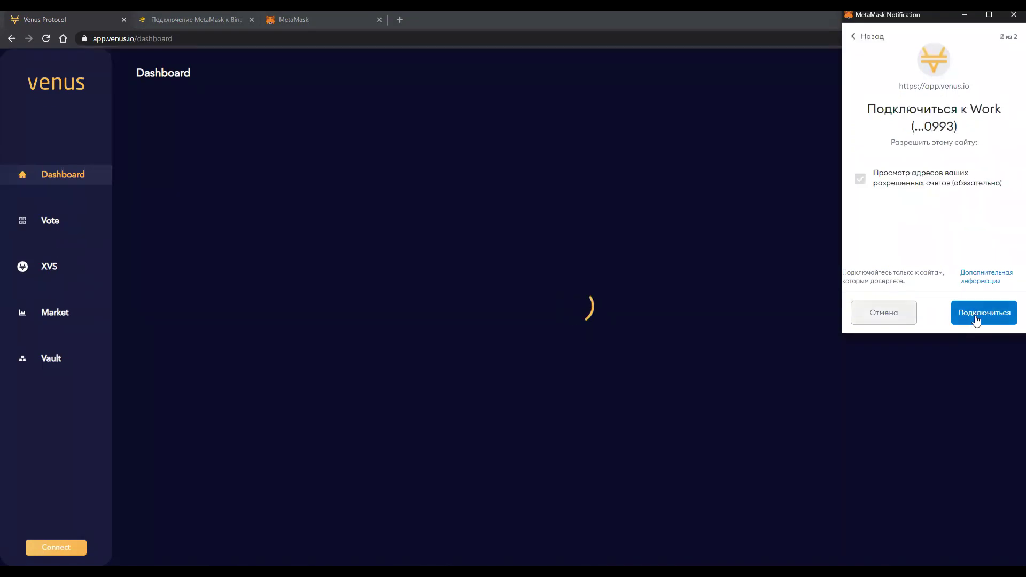
{"action": "left_click", "coordinate": [973, 319]}
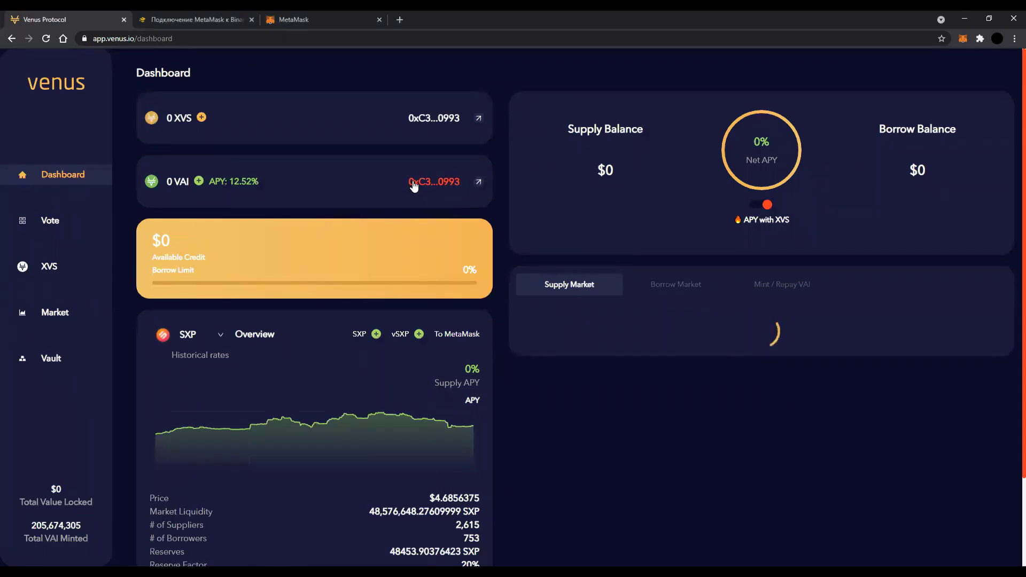
{"action": "left_click", "coordinate": [962, 46]}
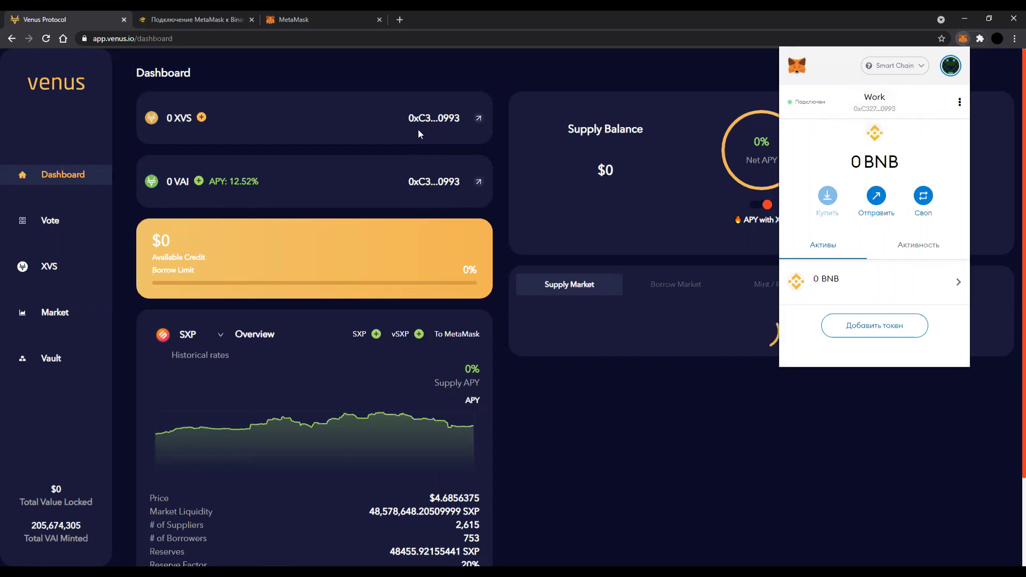
{"action": "left_click", "coordinate": [607, 438]}
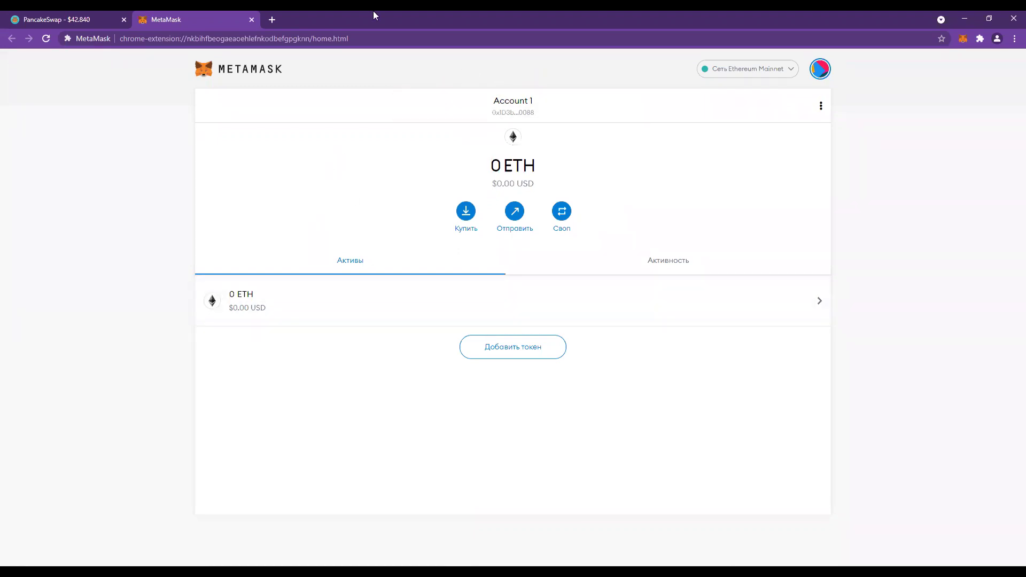
Check the list of available networks in the Account 1 wallet, keeping Ethereum Mainnet selected.
{"action": "left_click", "coordinate": [779, 70]}
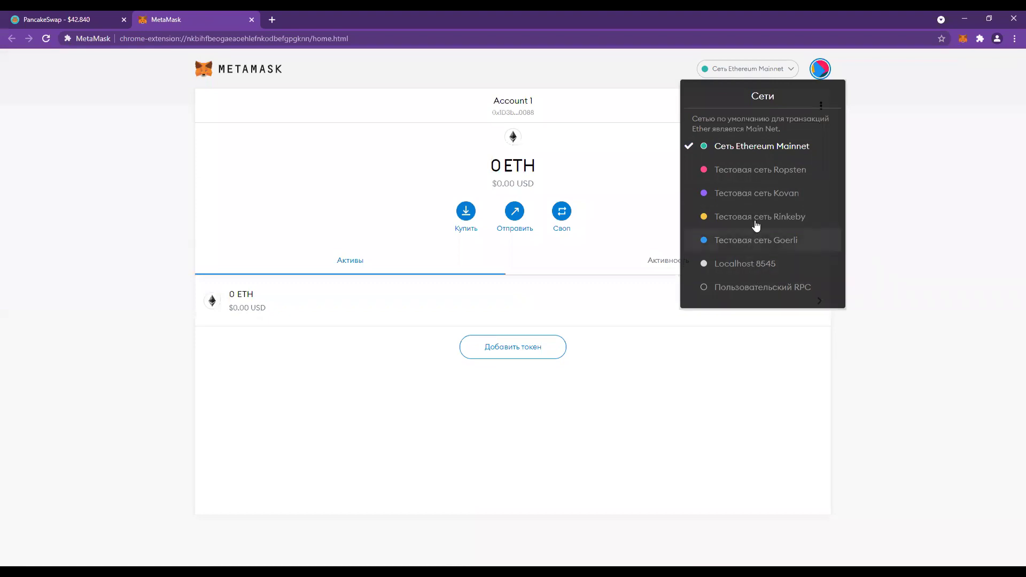
{"action": "left_click", "coordinate": [435, 60]}
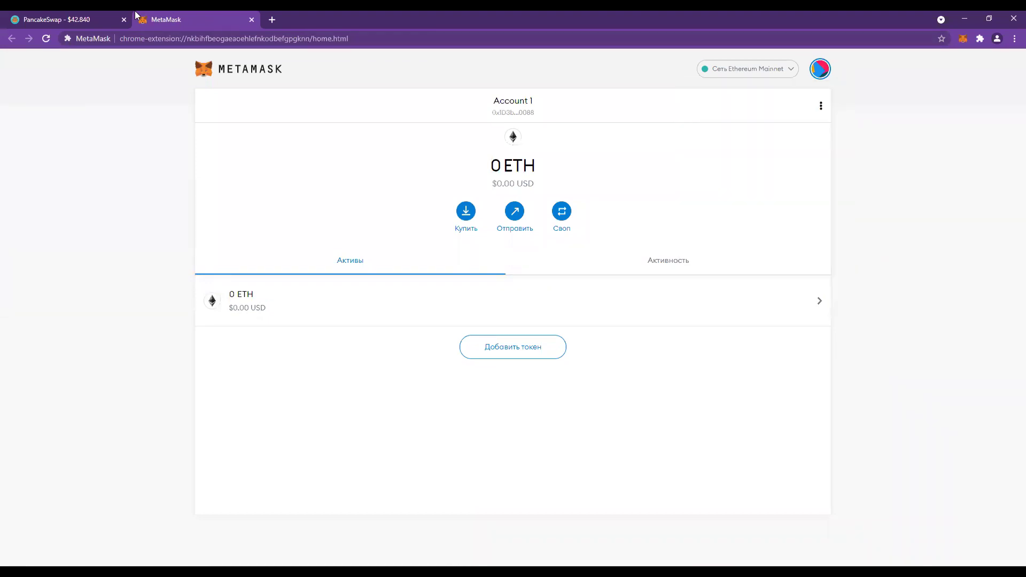
Connect PancakeSwap to the Metamask wallet with Account 1, allowing the site to view the account's address.
{"action": "left_click", "coordinate": [77, 21]}
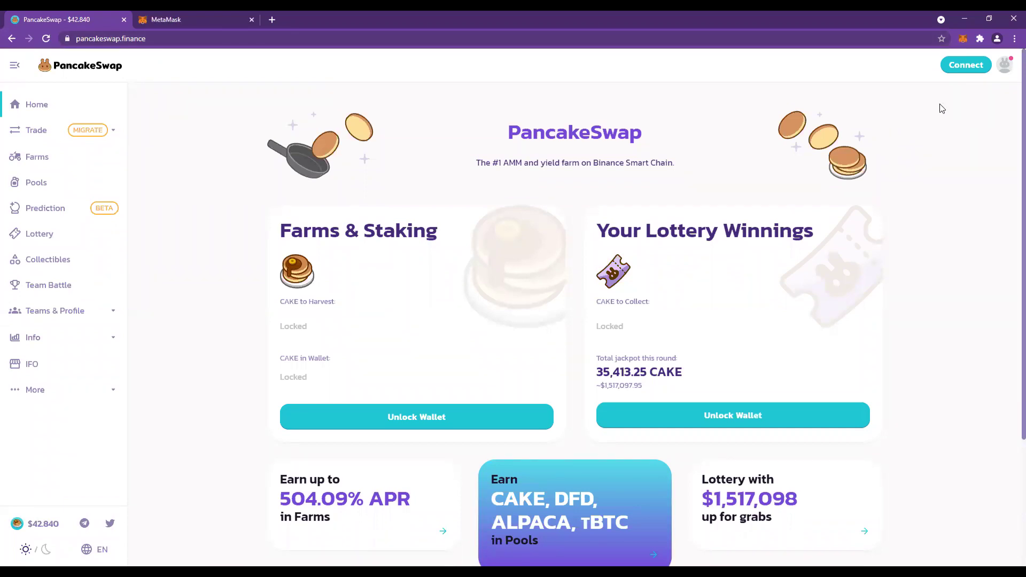
{"action": "left_click", "coordinate": [962, 66]}
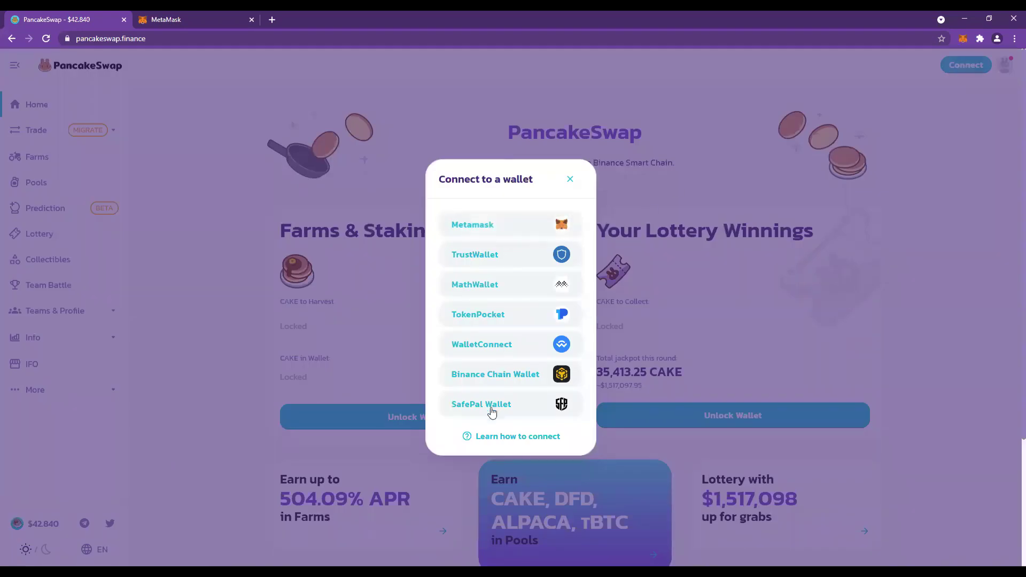
{"action": "left_click", "coordinate": [503, 227]}
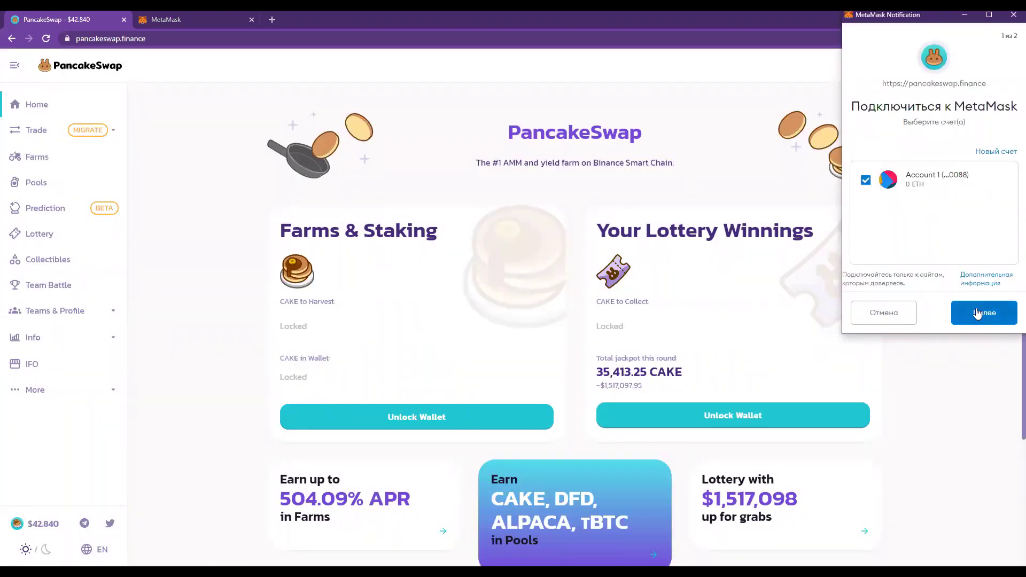
{"action": "left_click", "coordinate": [978, 318]}
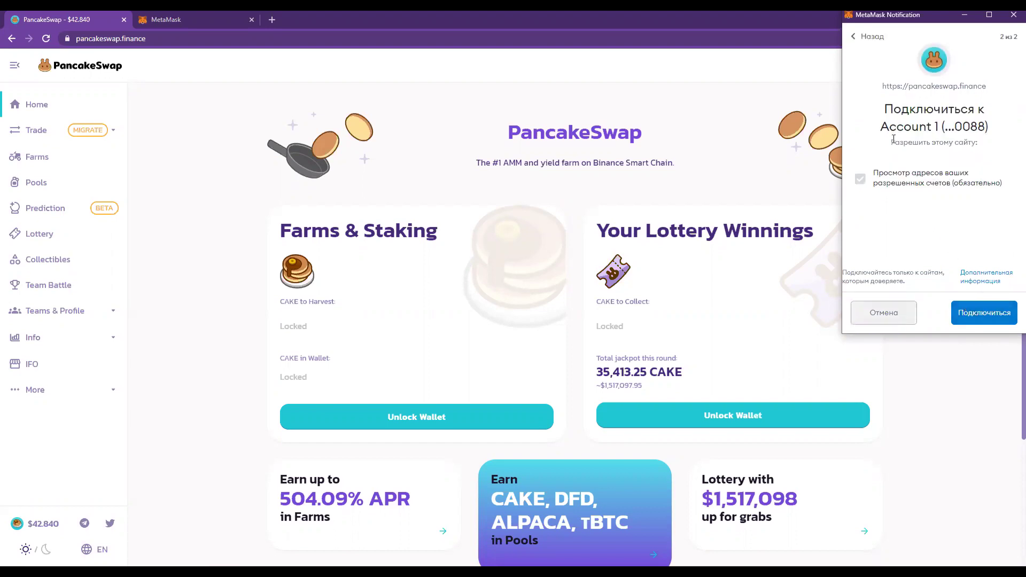
{"action": "left_click_drag", "start_coordinate": [892, 140], "coordinate": [934, 146]}
{"action": "left_click_drag", "start_coordinate": [874, 173], "coordinate": [1000, 186]}
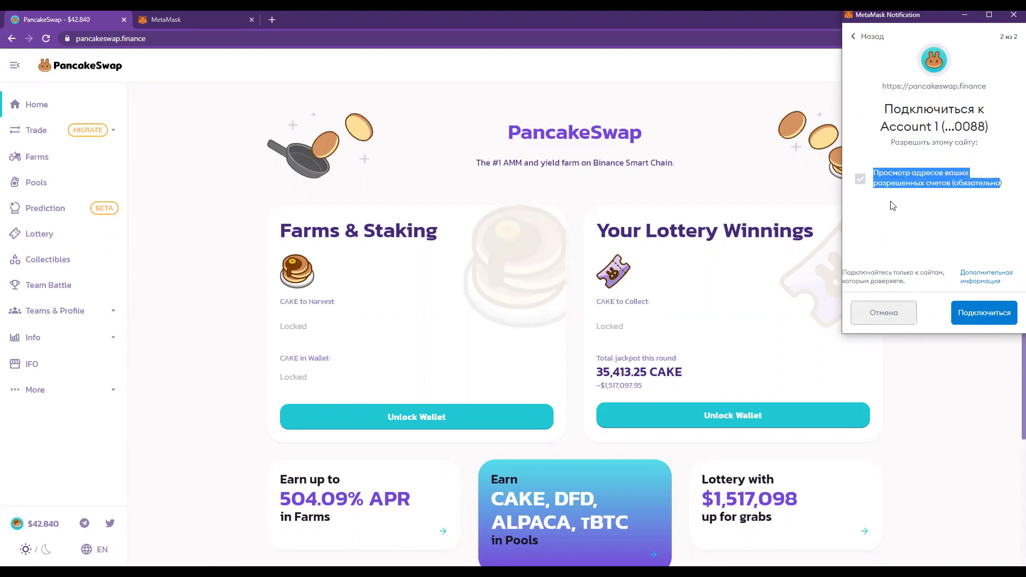
{"action": "left_click", "coordinate": [931, 208]}
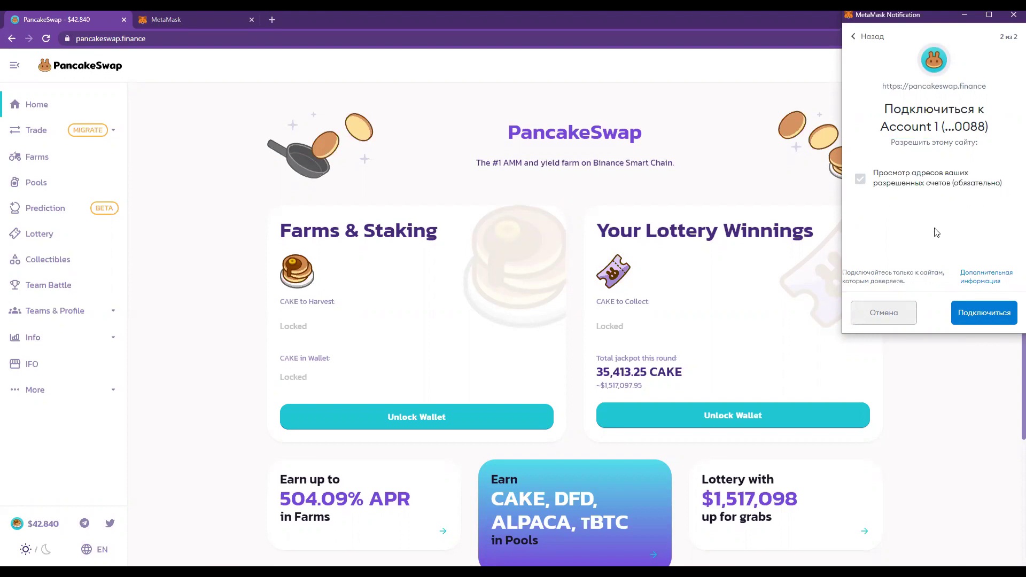
{"action": "left_click", "coordinate": [982, 315]}
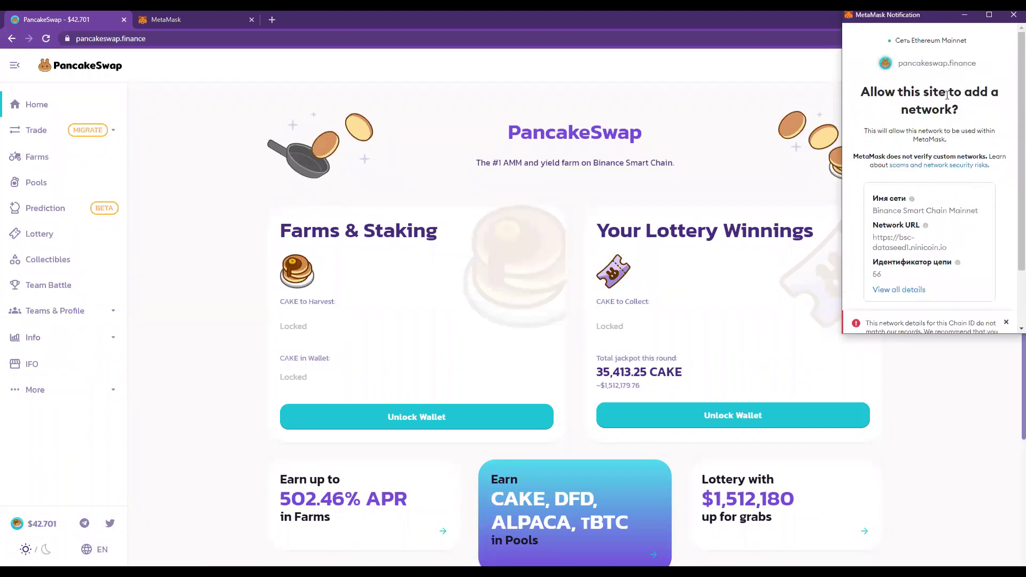
Review the full details of the Binance Smart Chain Mainnet network PancakeSwap asks to add, and approve adding it.
{"action": "left_click_drag", "start_coordinate": [965, 89], "coordinate": [974, 109]}
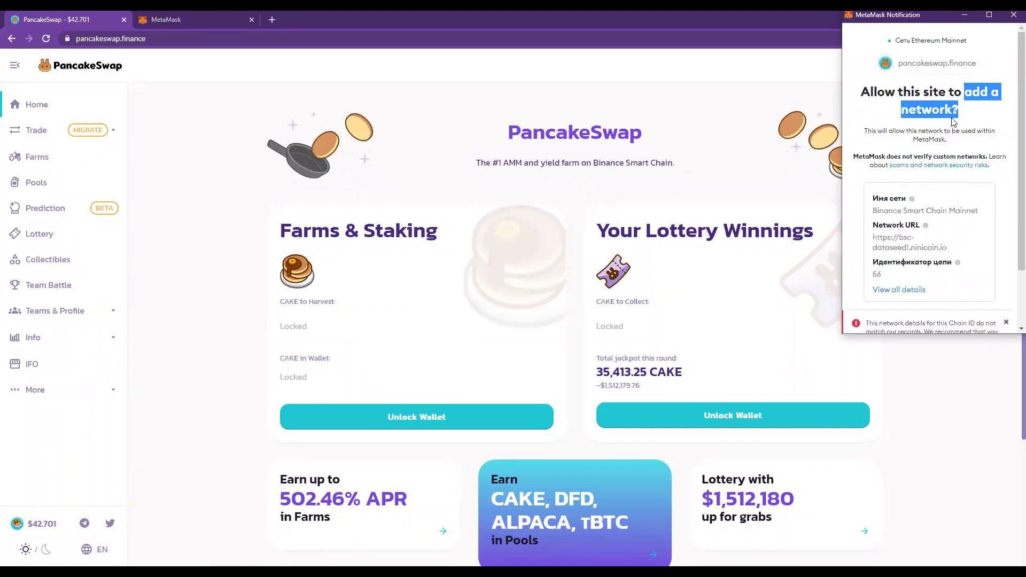
{"action": "left_click", "coordinate": [929, 110]}
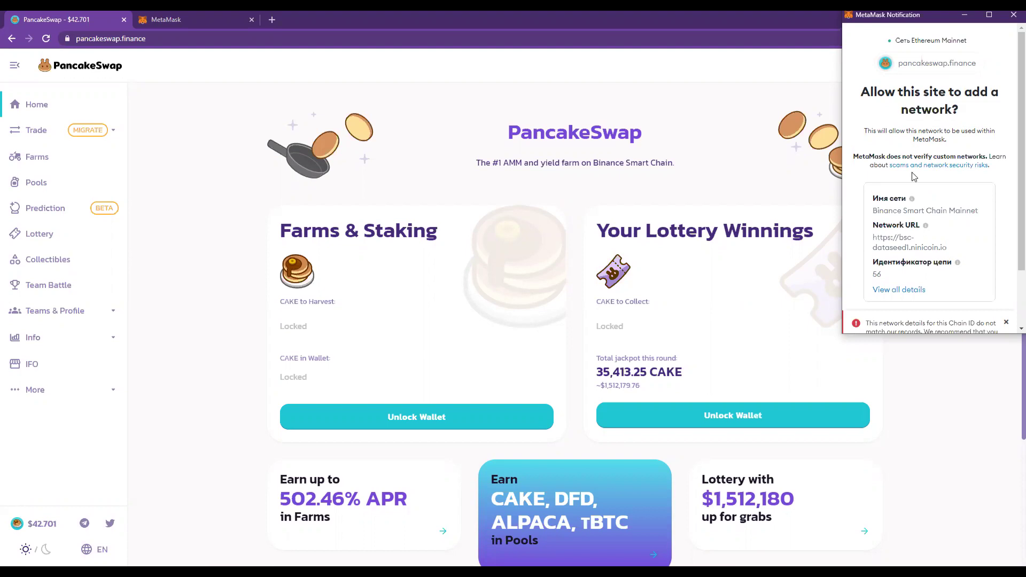
{"action": "scroll", "coordinate": [913, 182], "scroll_direction": "down", "scroll_amount": 1}
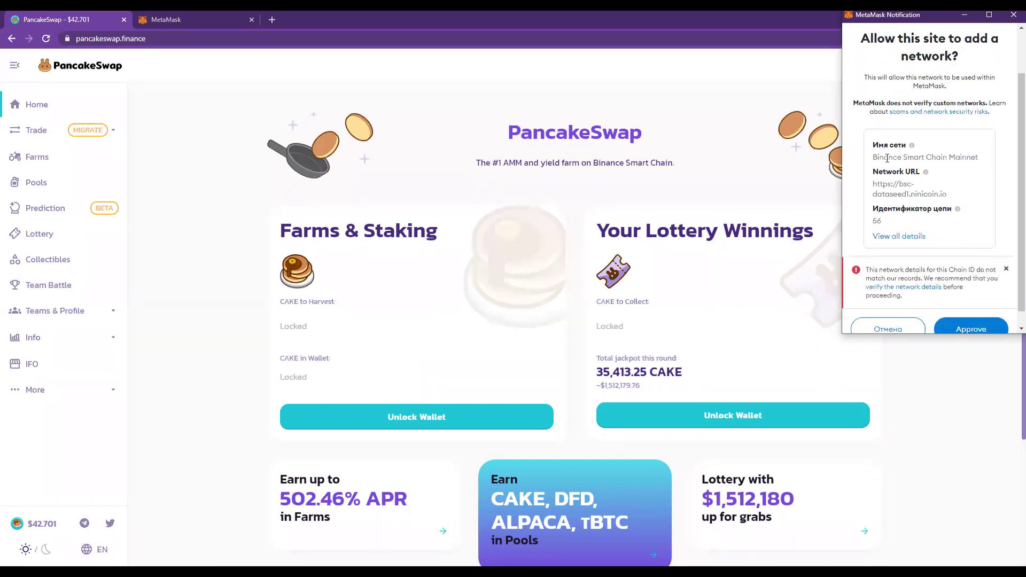
{"action": "scroll", "coordinate": [902, 230], "scroll_direction": "down", "scroll_amount": 1}
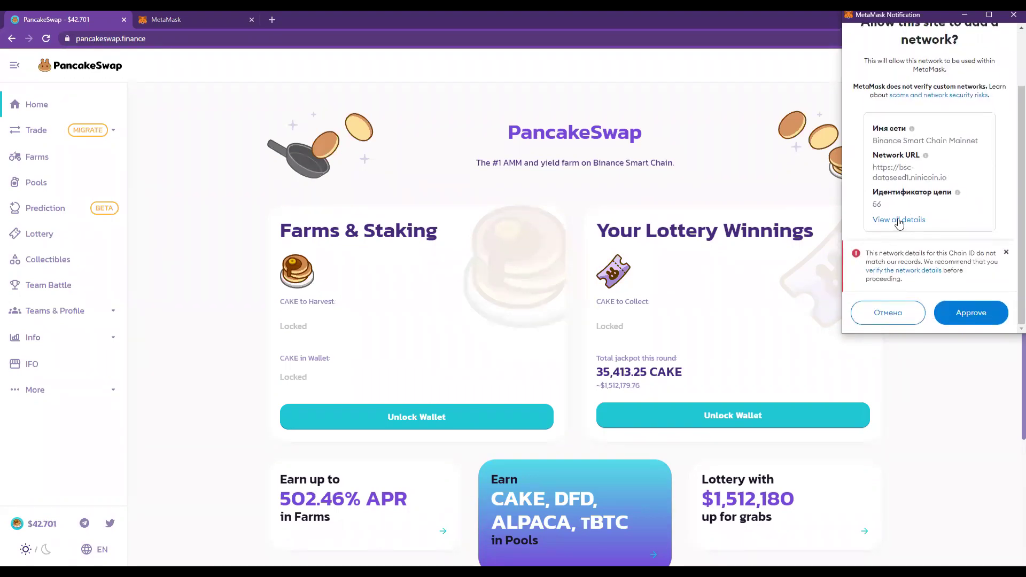
{"action": "left_click", "coordinate": [900, 222]}
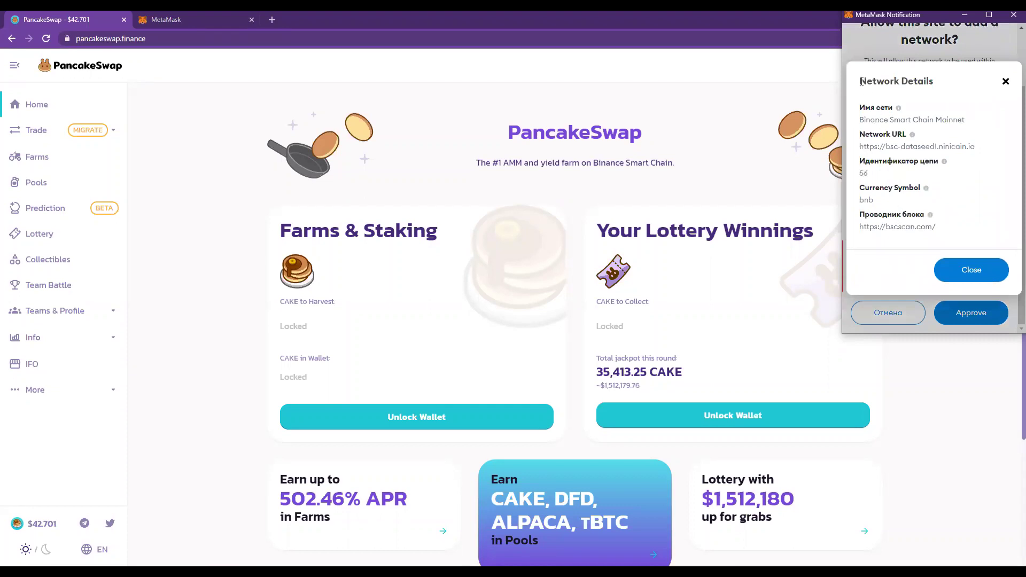
{"action": "left_click_drag", "start_coordinate": [858, 76], "coordinate": [958, 225]}
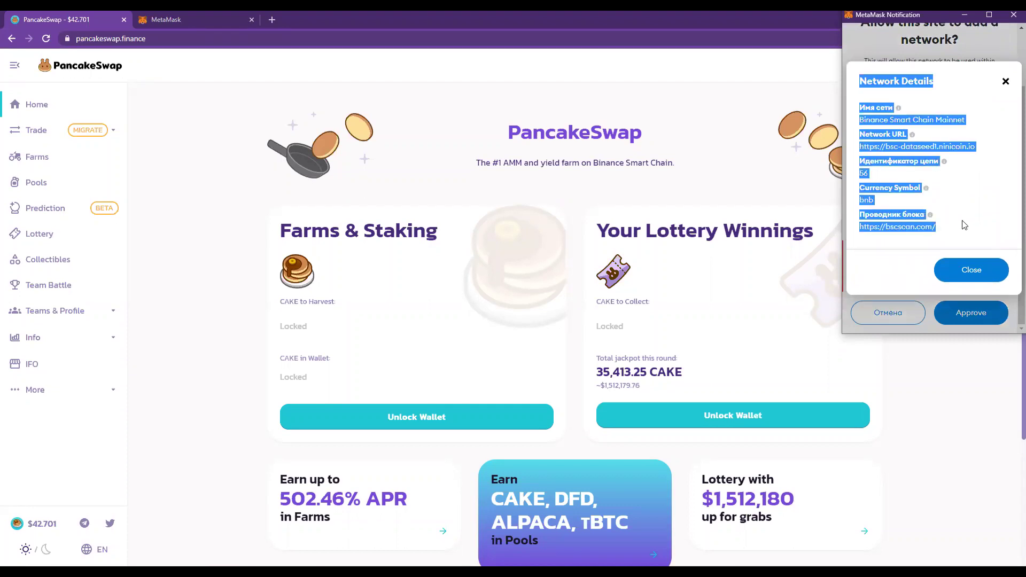
{"action": "left_click", "coordinate": [977, 198]}
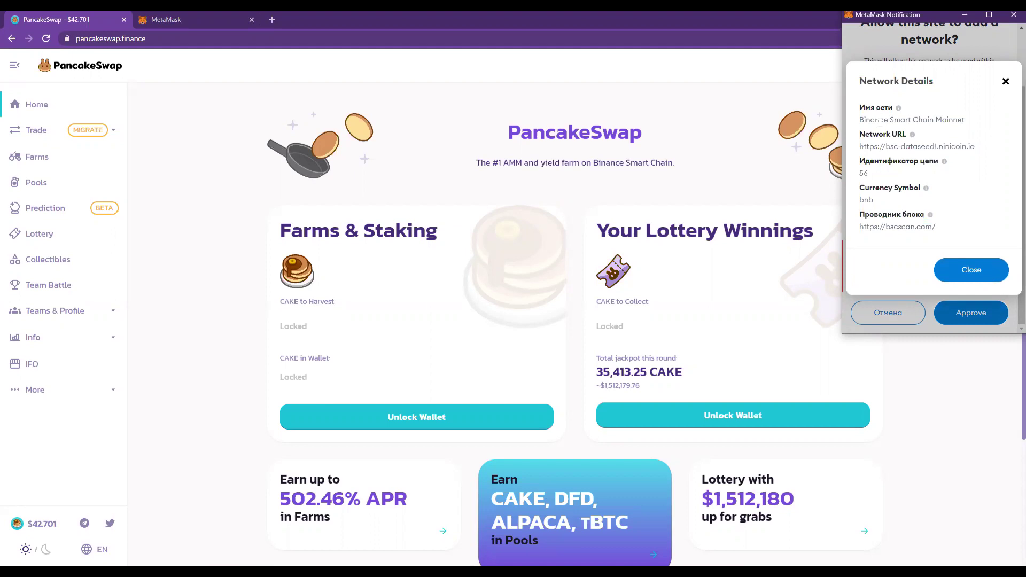
{"action": "left_click", "coordinate": [963, 270]}
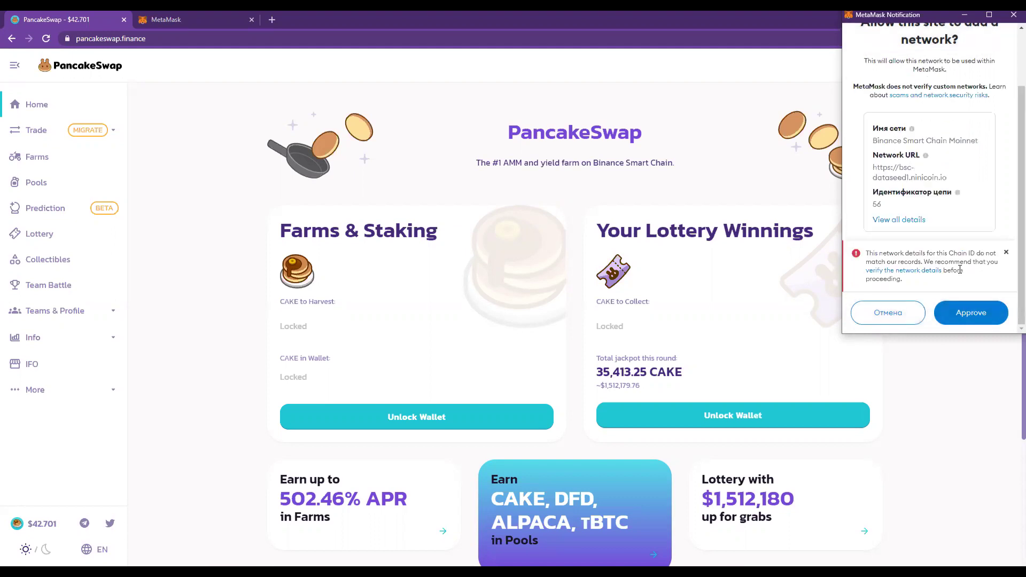
{"action": "left_click", "coordinate": [971, 315]}
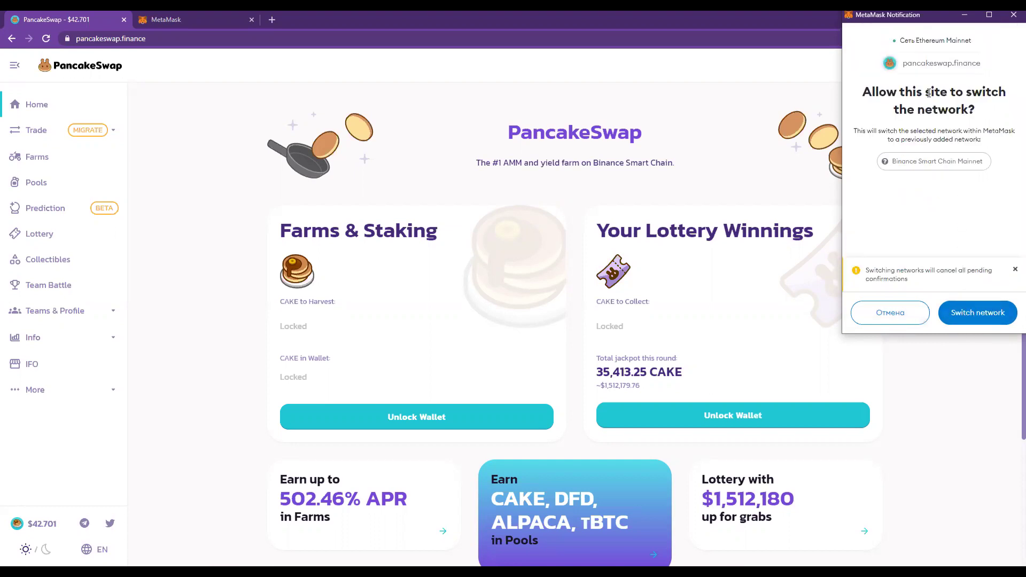
Allow PancakeSwap to switch the wallet to the Binance Smart Chain Mainnet network.
{"action": "left_click_drag", "start_coordinate": [967, 94], "coordinate": [972, 121]}
{"action": "left_click", "coordinate": [957, 116]}
{"action": "left_click", "coordinate": [978, 315]}
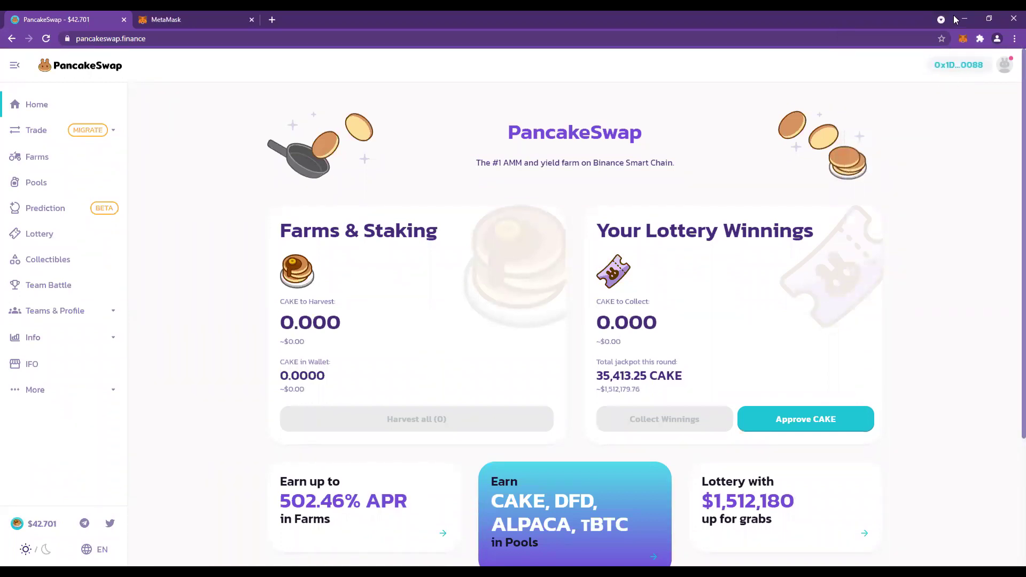
Check the active network, the network list and the BNB balance of Account 1 in the MetaMask extension, and close it.
{"action": "left_click", "coordinate": [963, 41]}
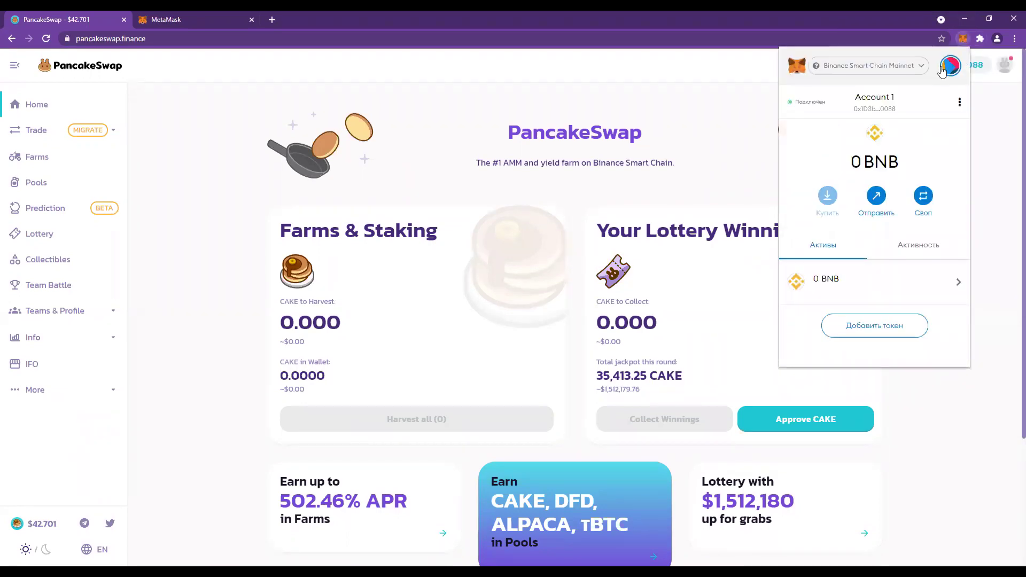
{"action": "left_click", "coordinate": [859, 66]}
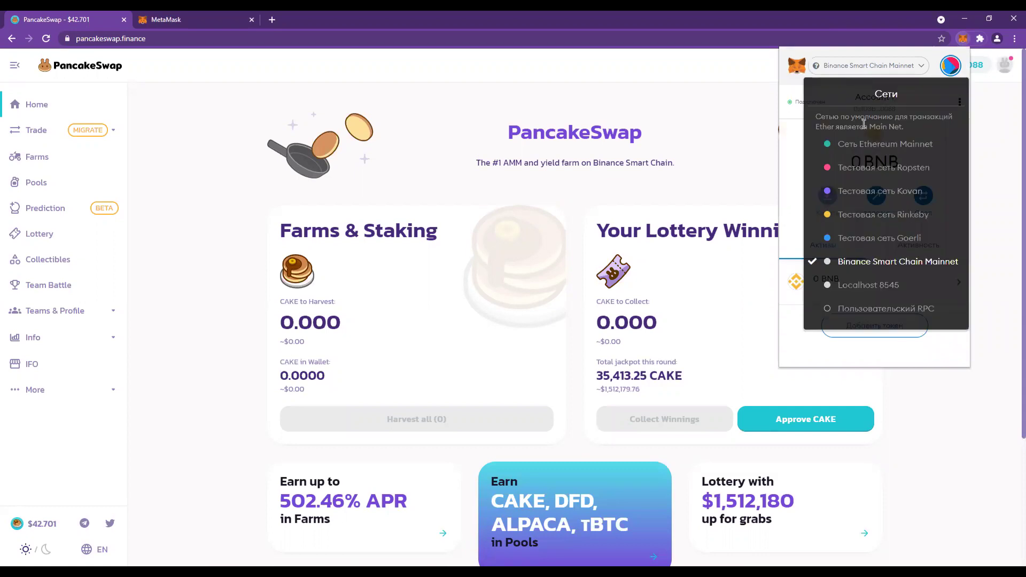
{"action": "left_click", "coordinate": [839, 58]}
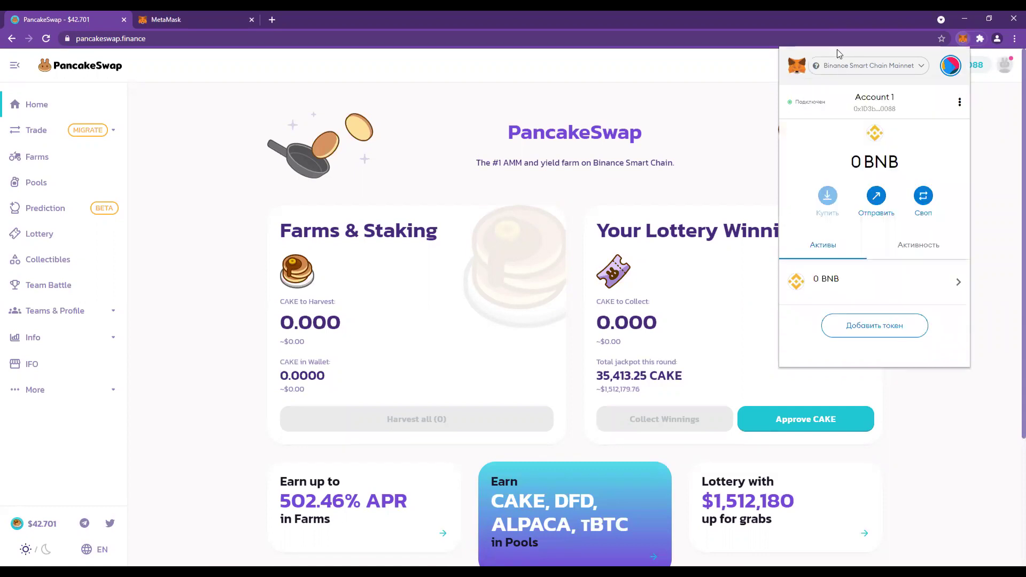
{"action": "left_click_drag", "start_coordinate": [898, 161], "coordinate": [871, 168]}
{"action": "left_click", "coordinate": [821, 149]}
{"action": "left_click", "coordinate": [732, 138]}
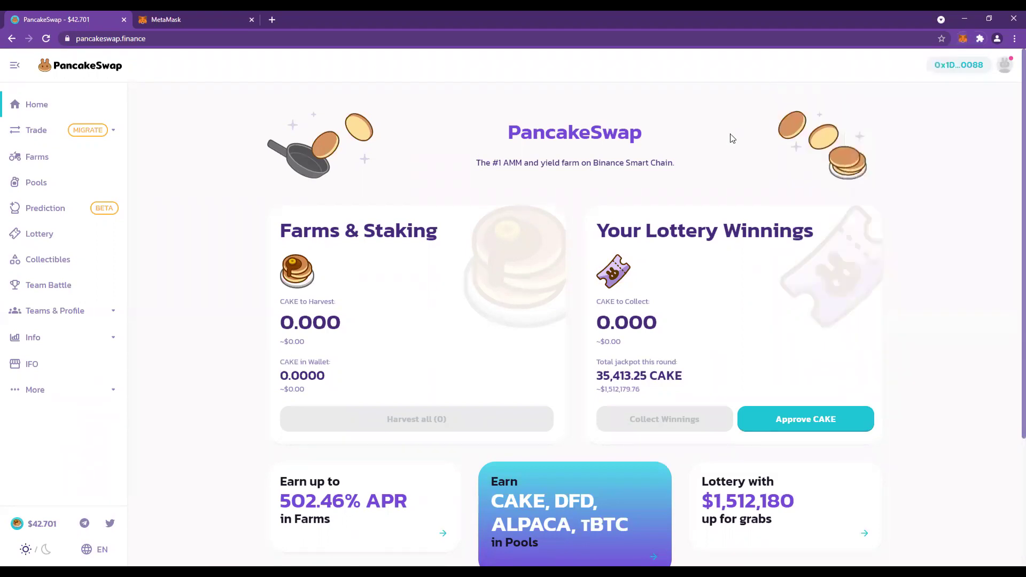